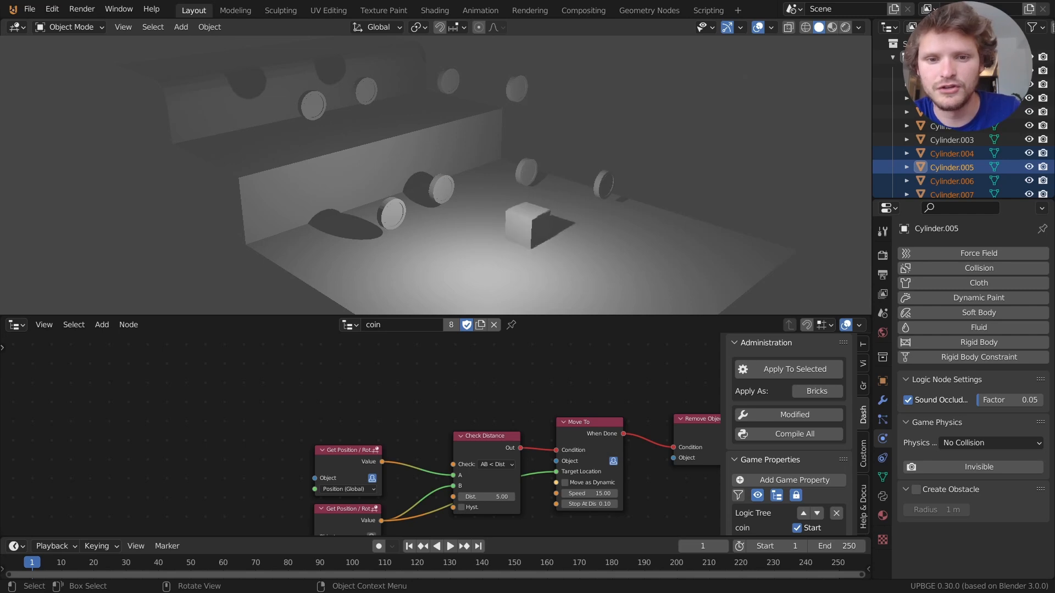
Drive the cube into the nearby coins, jumping once near the wall, then stop the game.
{"action": "key", "text": "a"}
{"action": "key", "text": "s"}
{"action": "key", "text": "a"}
{"action": "key", "text": "space"}
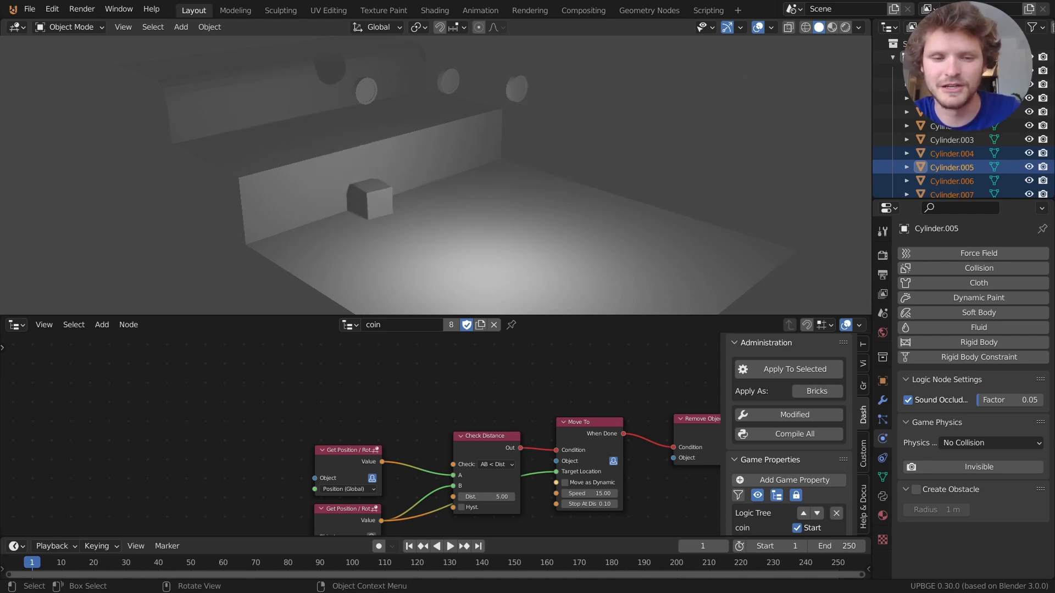
{"action": "key", "text": "Escape"}
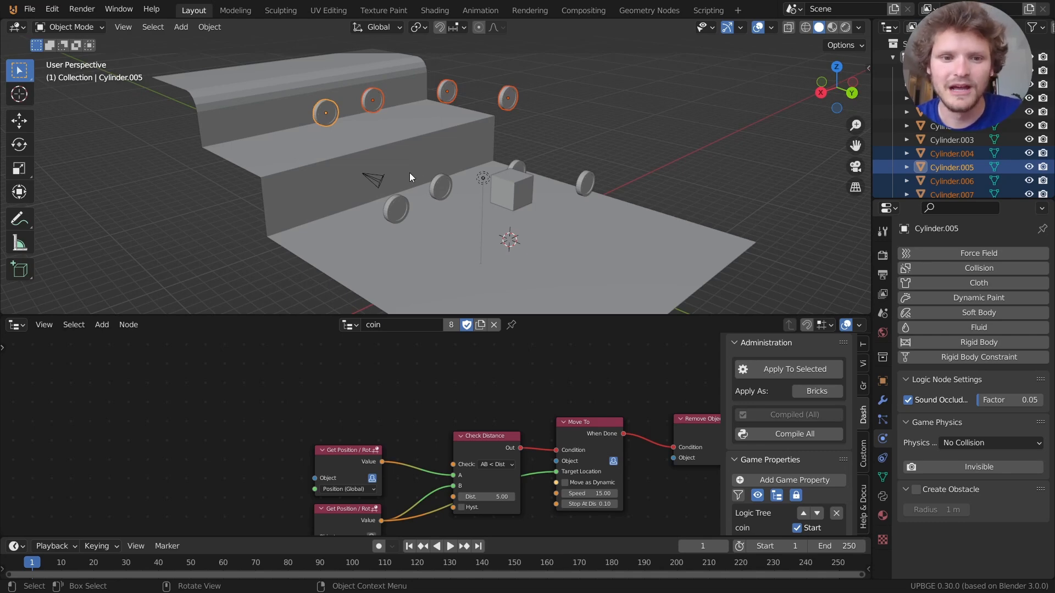
Delete the top-step coins and three more, then select the last coin behind the cube and zoom in.
{"action": "key", "text": "Delete"}
{"action": "left_click", "coordinate": [396, 208]}
{"action": "key", "text": "Delete"}
{"action": "left_click", "coordinate": [440, 186]}
{"action": "key", "text": "Delete"}
{"action": "left_click", "coordinate": [586, 185]}
{"action": "key", "text": "Delete"}
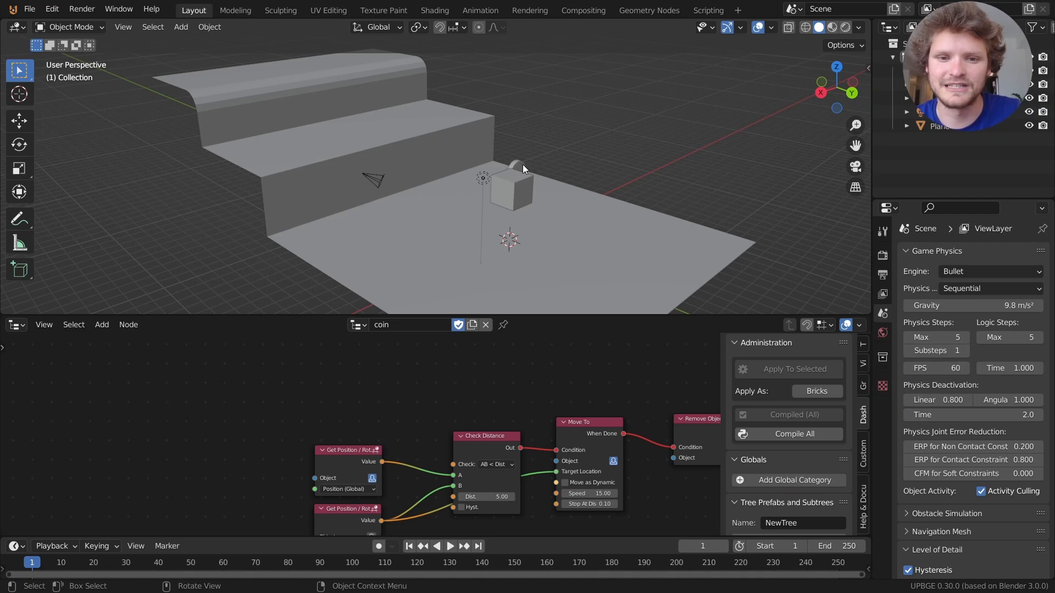
{"action": "left_click", "coordinate": [522, 164]}
{"action": "scroll", "coordinate": [527, 171], "scroll_direction": "up", "scroll_amount": 6}
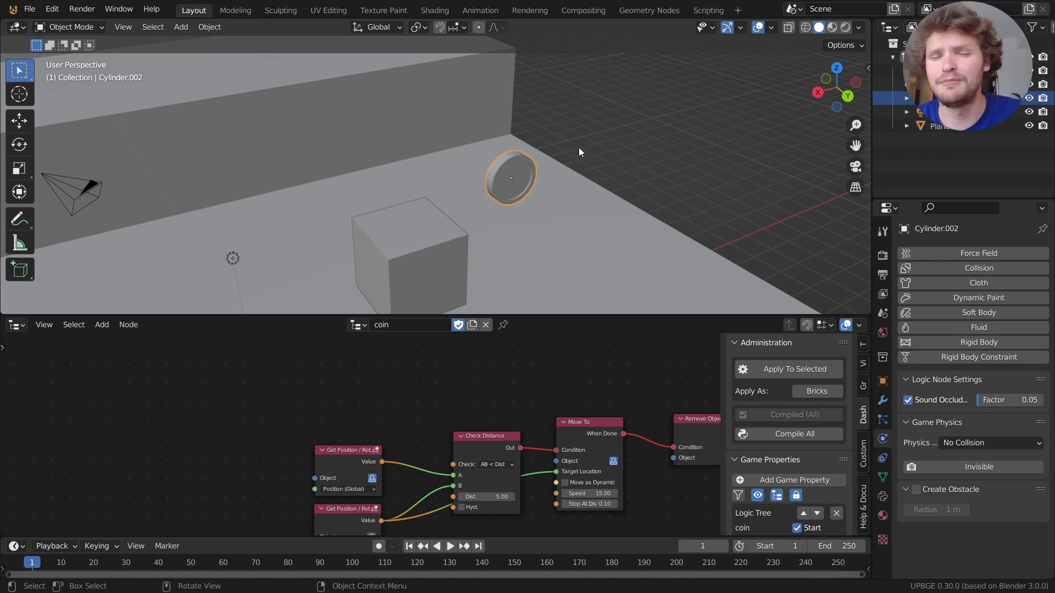
Apply rotation to Cylinder.002 so its Transform rotation reads 0° on X, Y and Z.
{"action": "key", "text": "n"}
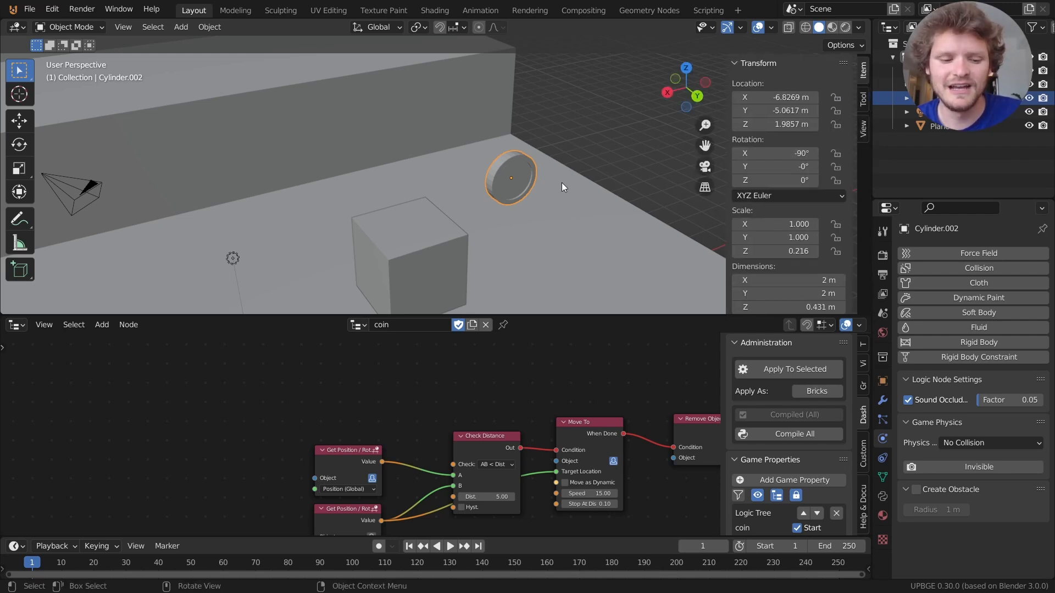
{"action": "key", "text": "ctrl+a"}
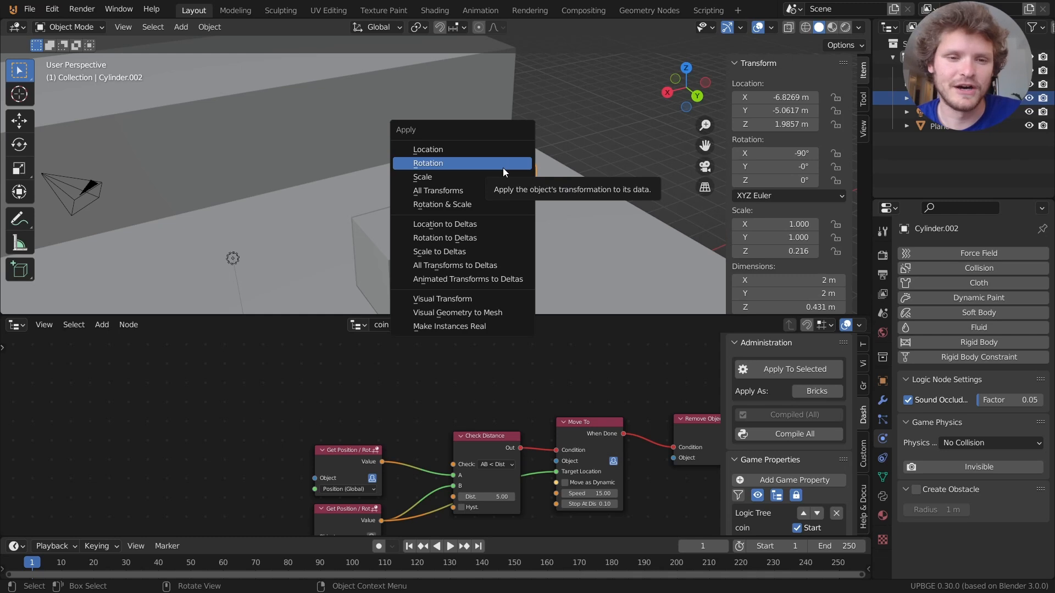
{"action": "left_click", "coordinate": [477, 164]}
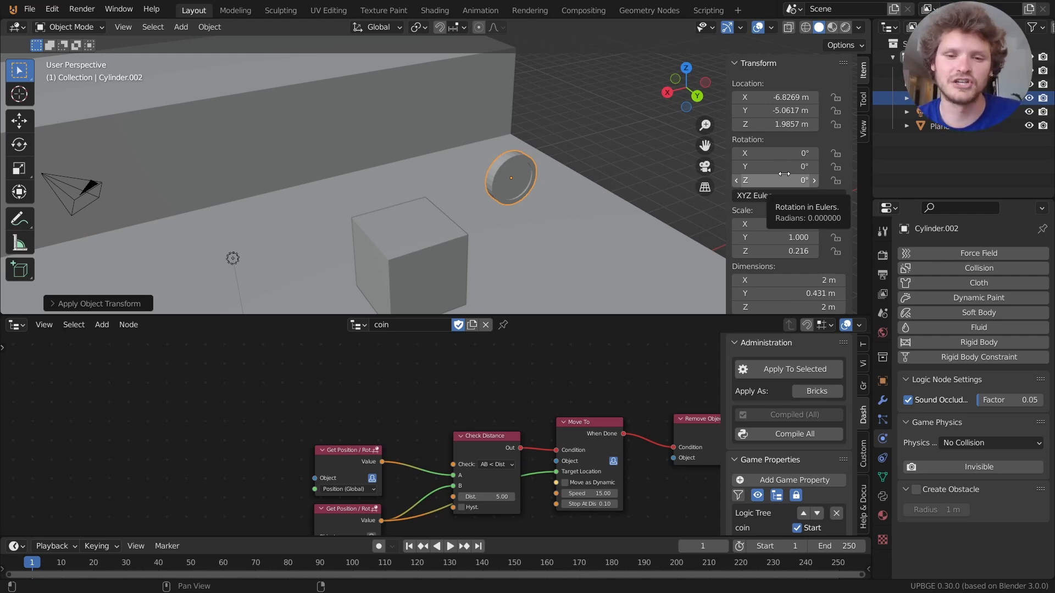
{"action": "key", "text": "n"}
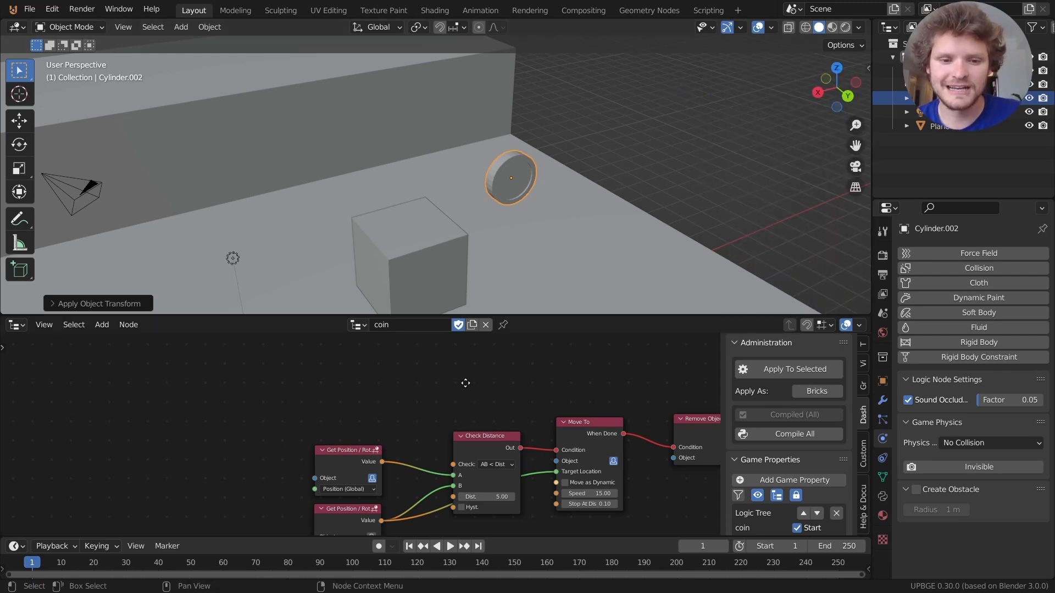
{"action": "middle_click_drag", "start_coordinate": [464, 383], "coordinate": [385, 435]}
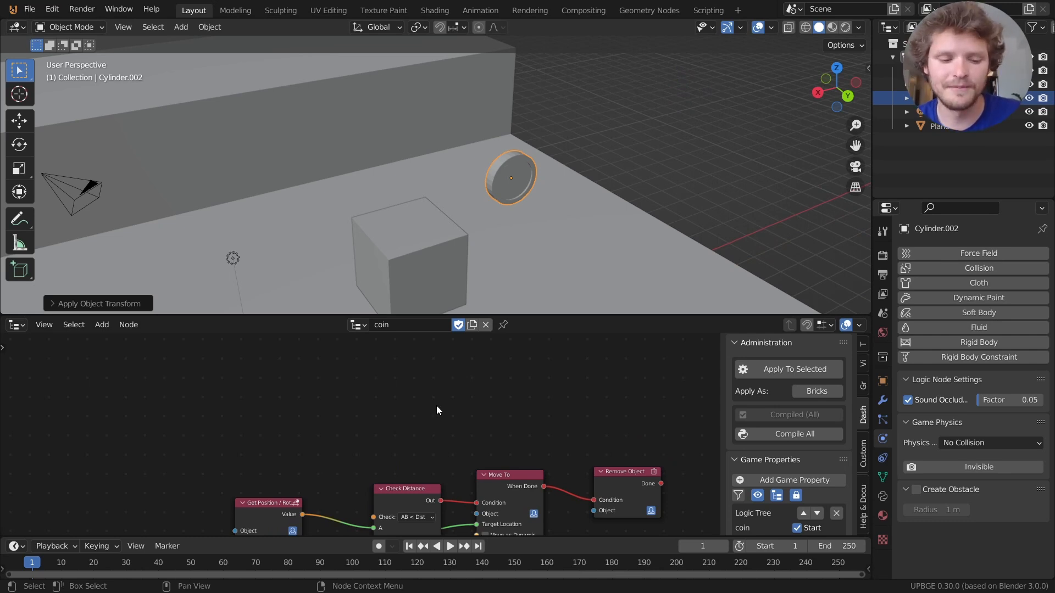
Add an Apply Rotation node above Move To and set it to act on the owner object.
{"action": "key", "text": "shift+a"}
{"action": "mouse_move", "coordinate": [437, 407]}
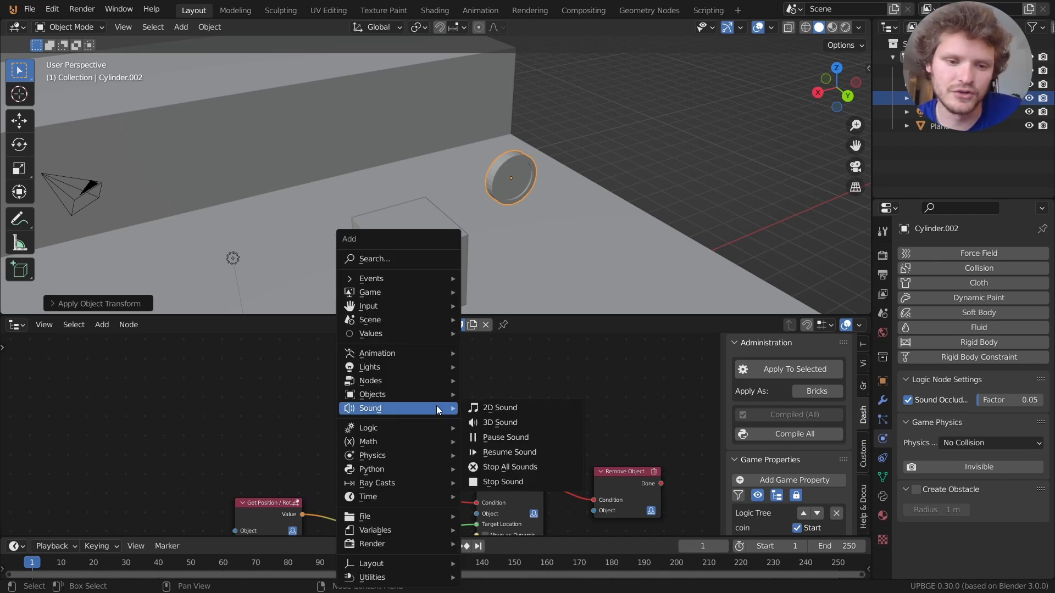
{"action": "mouse_move", "coordinate": [410, 394]}
{"action": "mouse_move", "coordinate": [538, 172]}
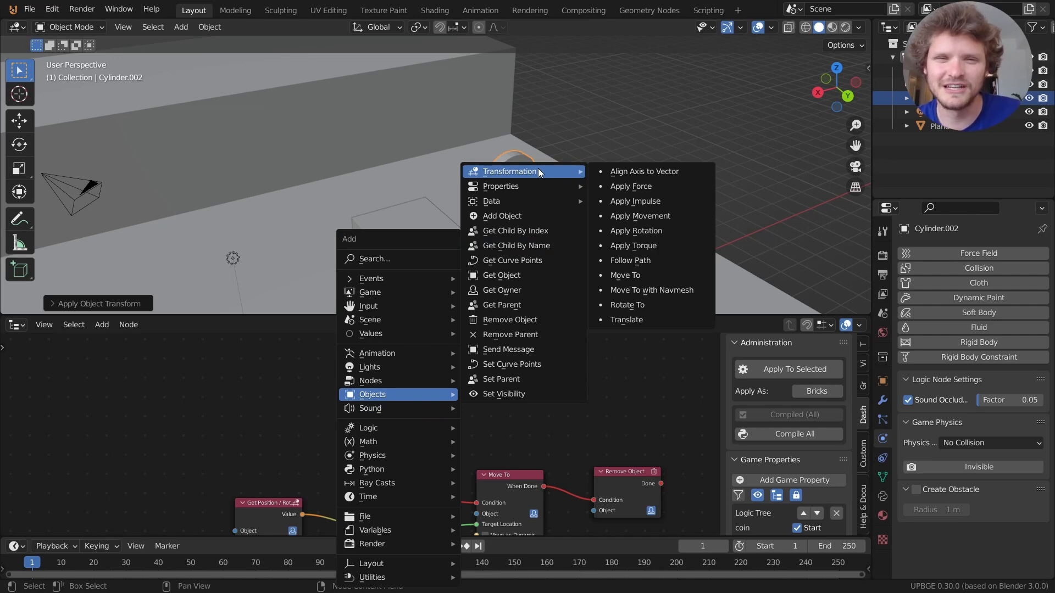
{"action": "left_click", "coordinate": [629, 231]}
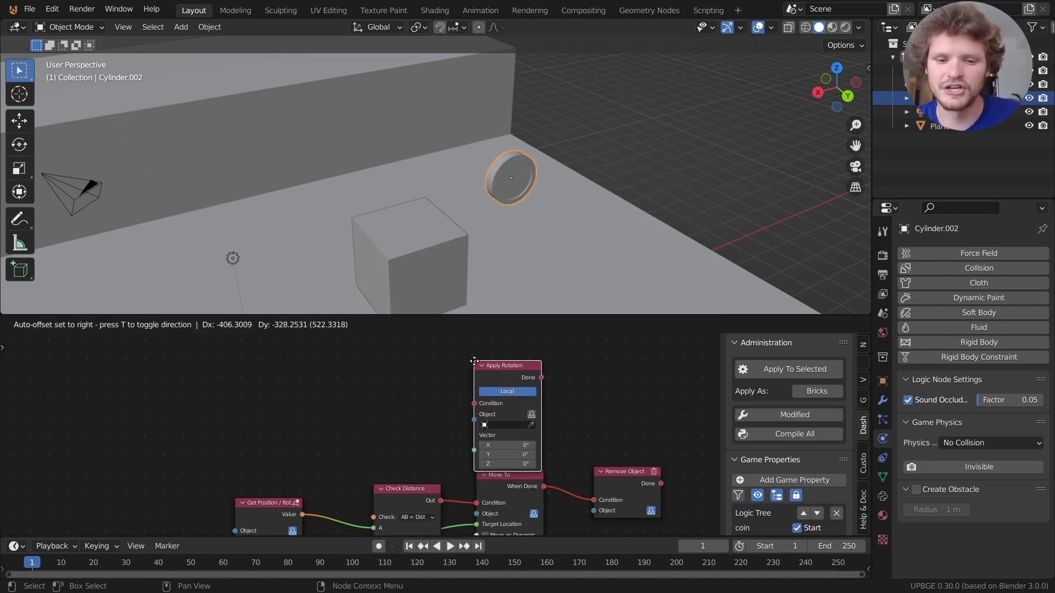
{"action": "left_click", "coordinate": [480, 381]}
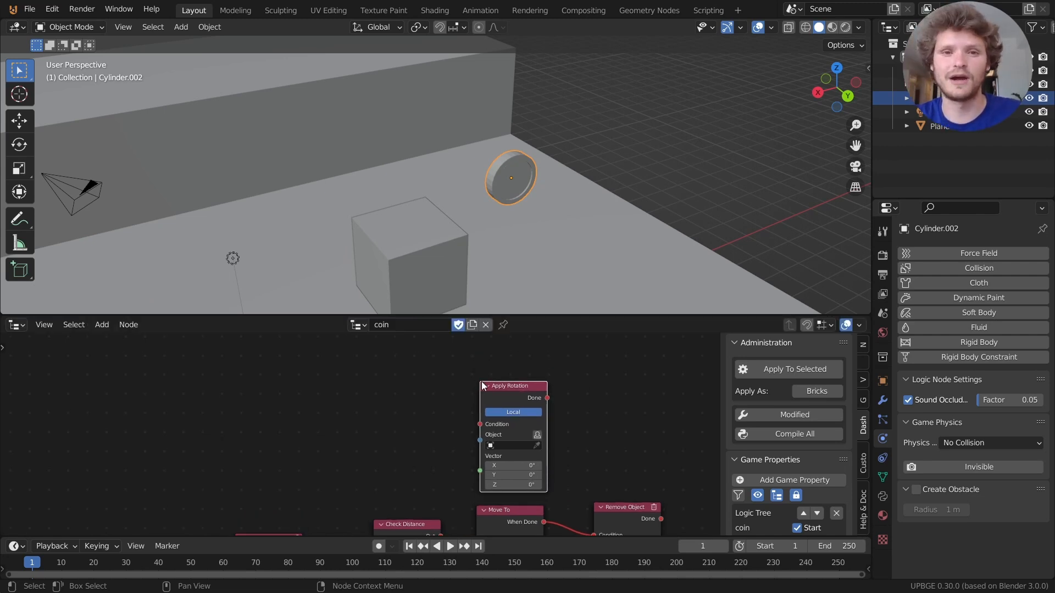
{"action": "middle_click_drag", "start_coordinate": [473, 407], "coordinate": [507, 398]}
{"action": "scroll", "coordinate": [493, 378], "scroll_direction": "up", "scroll_amount": 1}
{"action": "scroll", "coordinate": [506, 397], "scroll_direction": "up", "scroll_amount": 3}
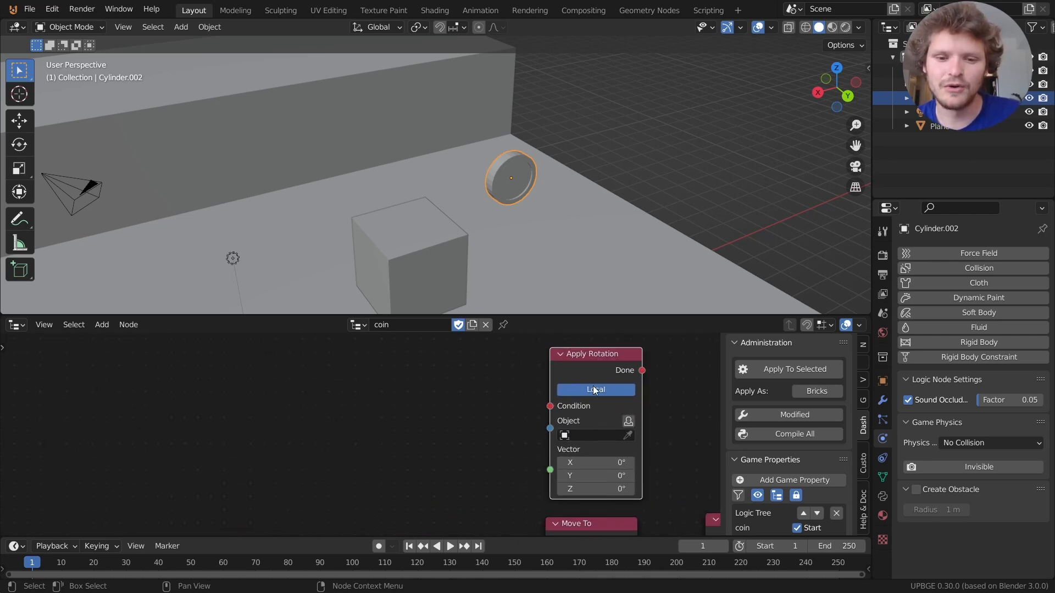
{"action": "left_click", "coordinate": [628, 421]}
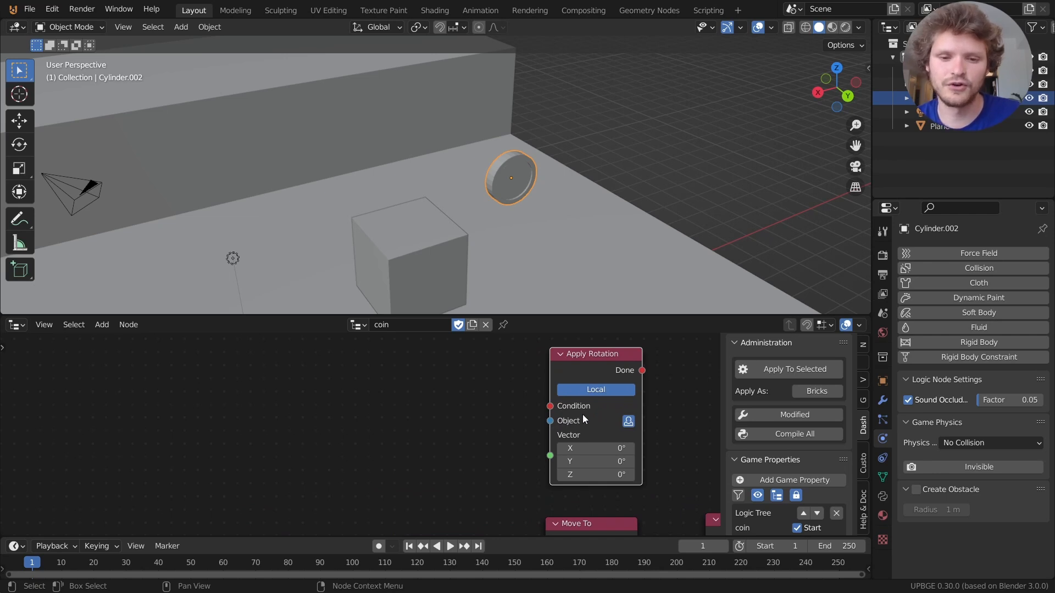
Add an On Update node and link it to Apply Rotation's Condition.
{"action": "key", "text": "shift+a"}
{"action": "mouse_move", "coordinate": [450, 374]}
{"action": "mouse_move", "coordinate": [404, 259]}
{"action": "left_click", "coordinate": [511, 301]}
{"action": "left_click", "coordinate": [483, 409]}
{"action": "left_click_drag", "start_coordinate": [485, 409], "coordinate": [456, 388]}
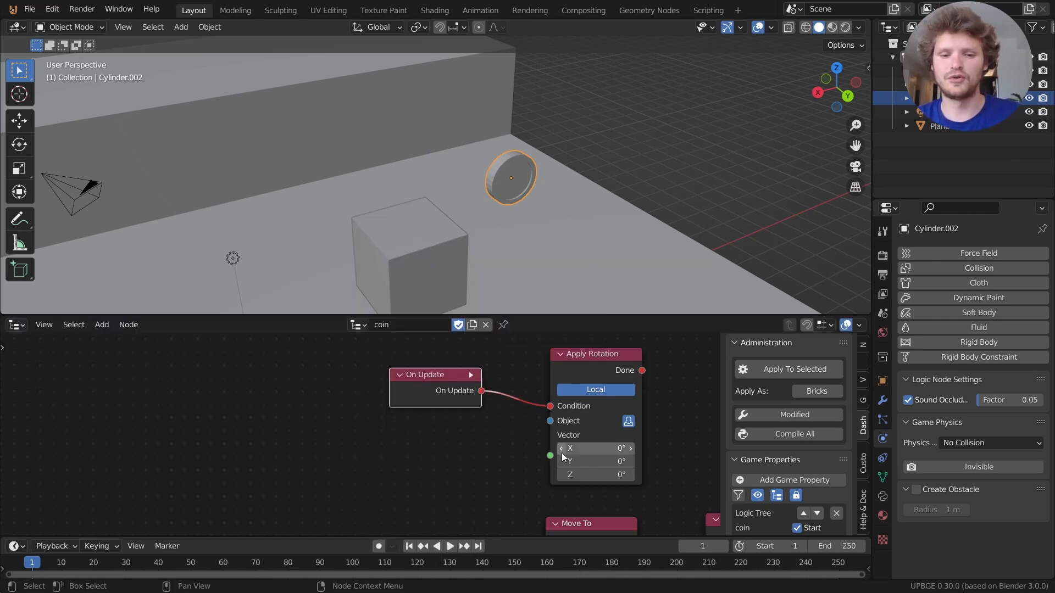
Set Apply Rotation's Z to 1 and briefly run the game to check the spin.
{"action": "left_click", "coordinate": [608, 474]}
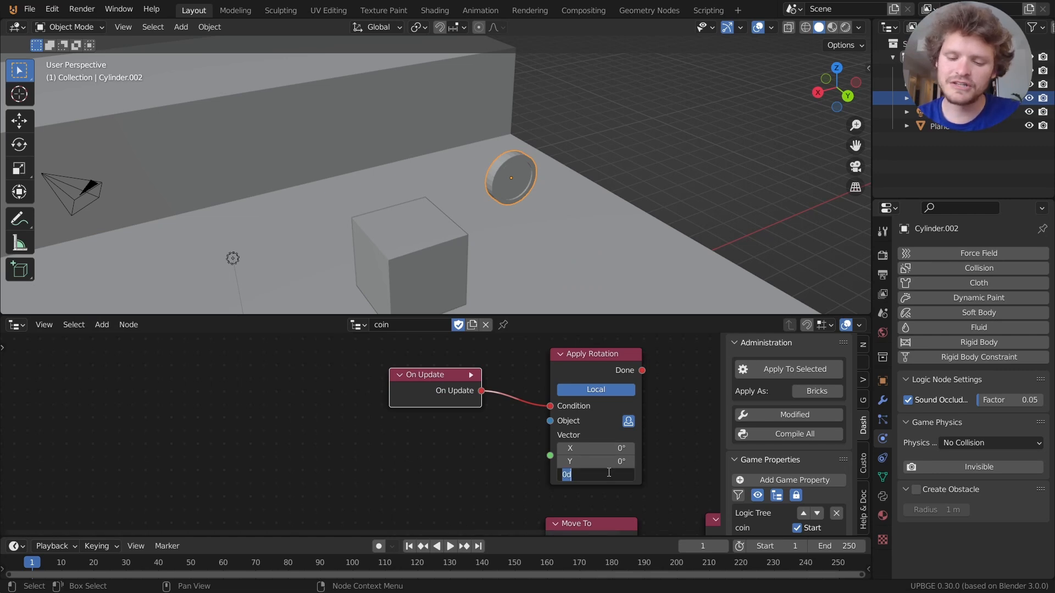
{"action": "type", "text": "1"}
{"action": "key", "text": "Return"}
{"action": "key", "text": "p"}
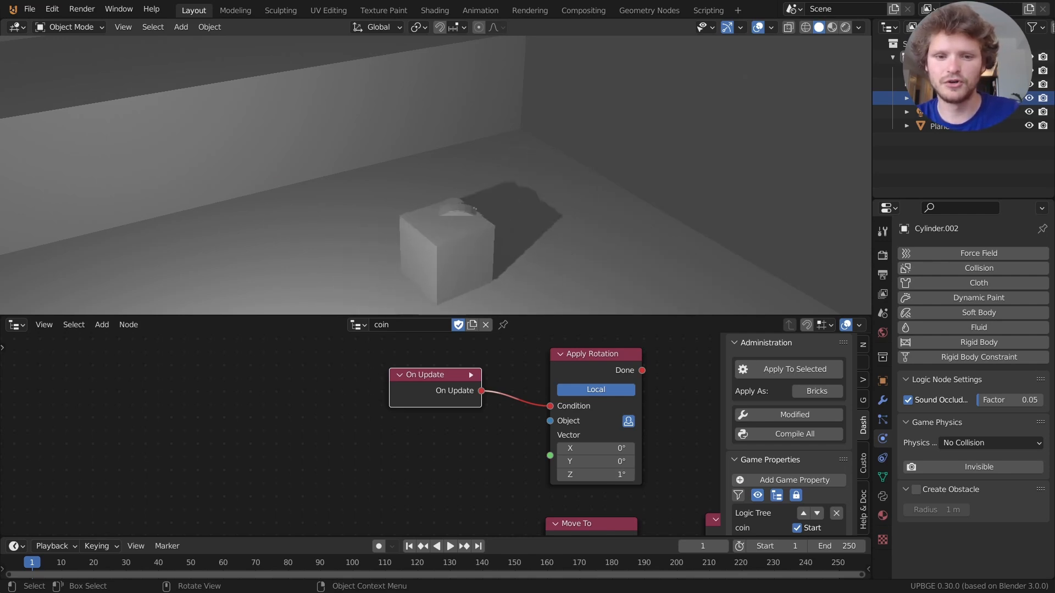
{"action": "key", "text": "Escape"}
Orbit the view and play again, driving the cube around the spinning coin.
{"action": "scroll", "coordinate": [517, 207], "scroll_direction": "down", "scroll_amount": 6}
{"action": "middle_click_drag", "start_coordinate": [480, 210], "coordinate": [533, 199], "text": "shift"}
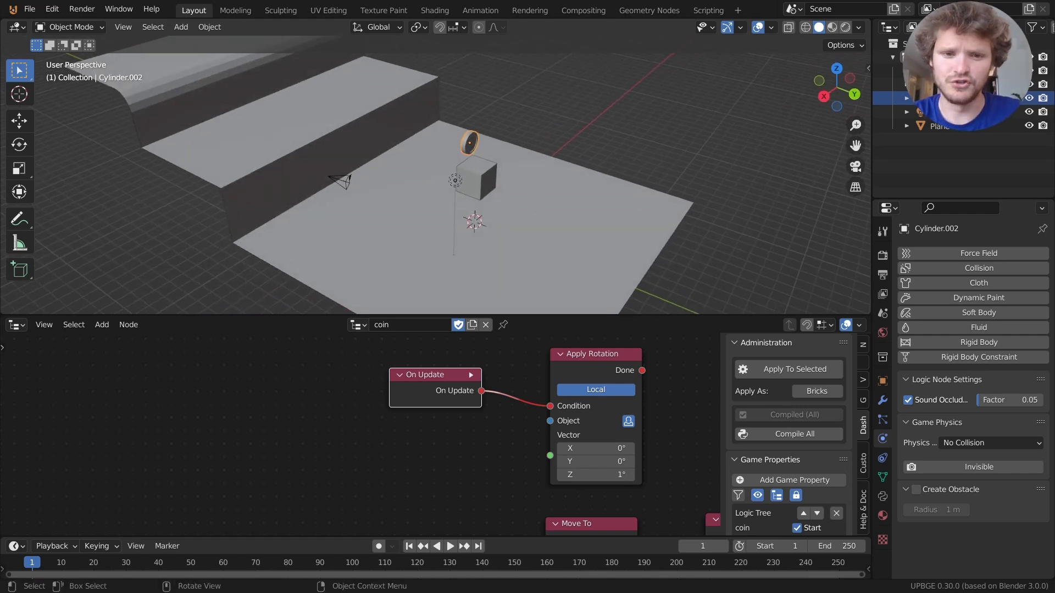
{"action": "key", "text": "p"}
{"action": "key", "text": "s"}
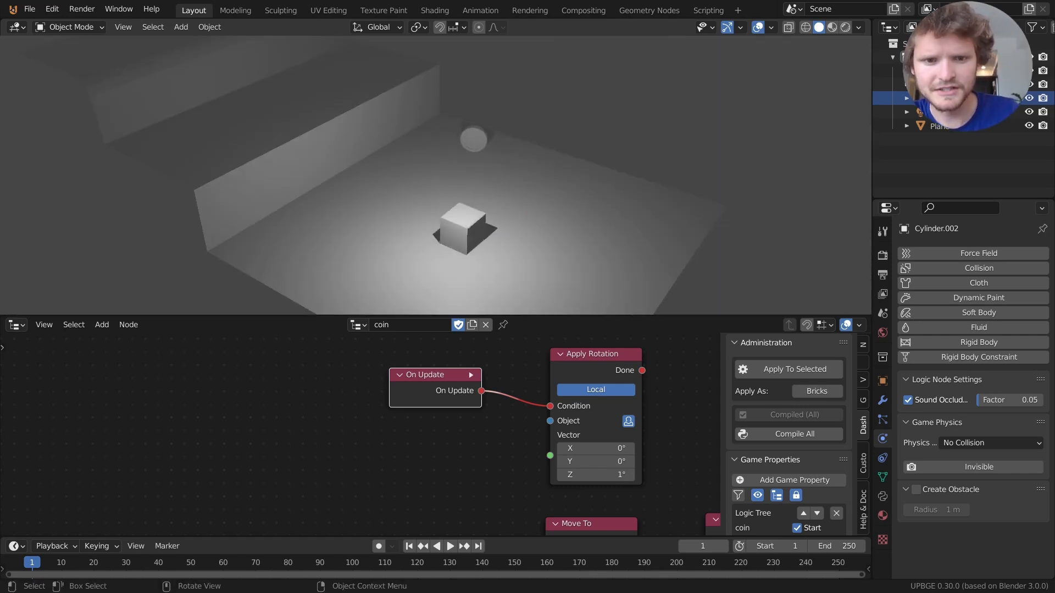
{"action": "key", "text": "d"}
{"action": "key", "text": "w"}
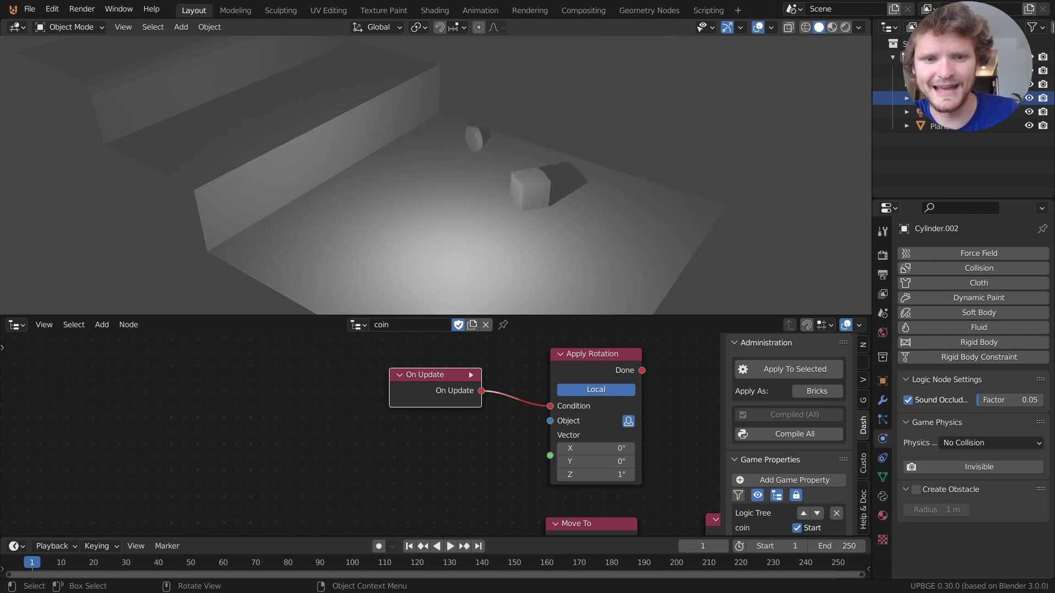
{"action": "key", "text": "a"}
{"action": "key", "text": "Escape"}
Raise the Z rotation to 1.5 and play-test, driving the cube into the coin.
{"action": "left_click", "coordinate": [604, 475]}
{"action": "type", "text": ".5"}
{"action": "key", "text": "Return"}
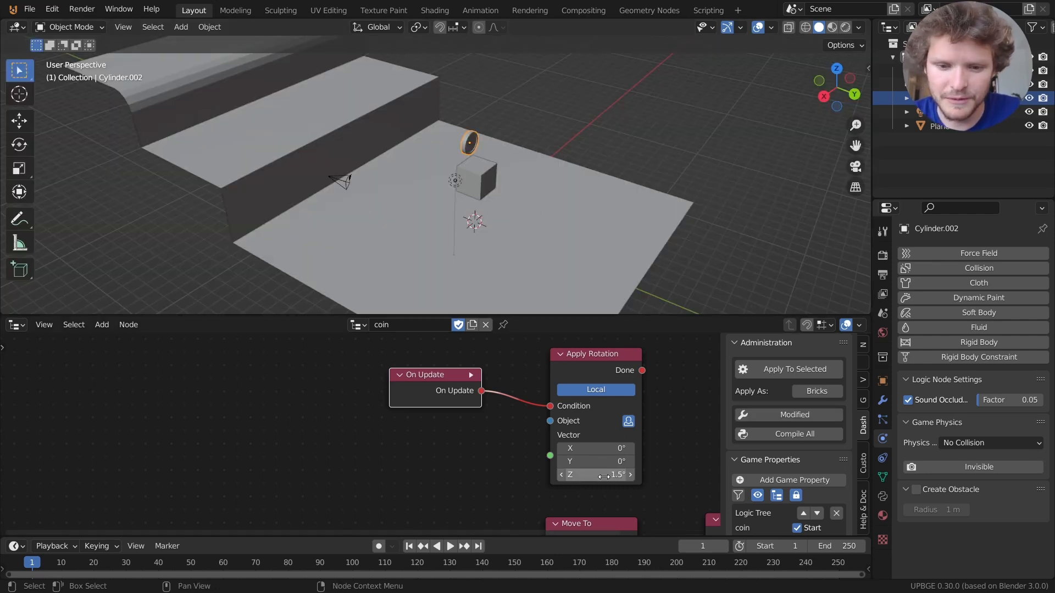
{"action": "key", "text": "p"}
{"action": "key", "text": "a"}
{"action": "key", "text": "w"}
{"action": "key", "text": "Escape"}
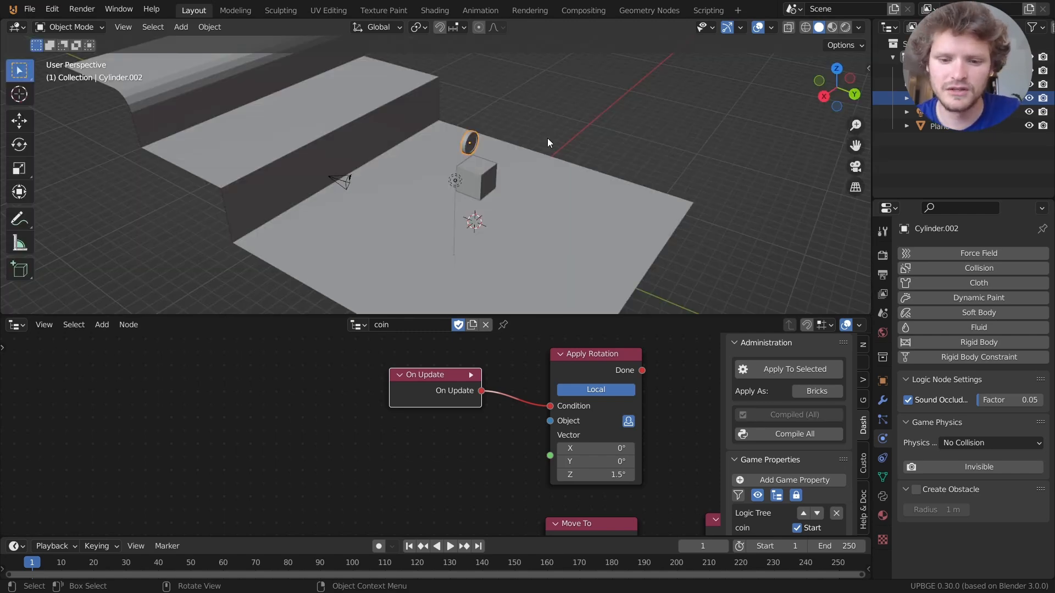
Set the Z rotation to 2.5 and play-test, driving the cube around the floor.
{"action": "left_click", "coordinate": [605, 475]}
{"action": "type", "text": "2.5"}
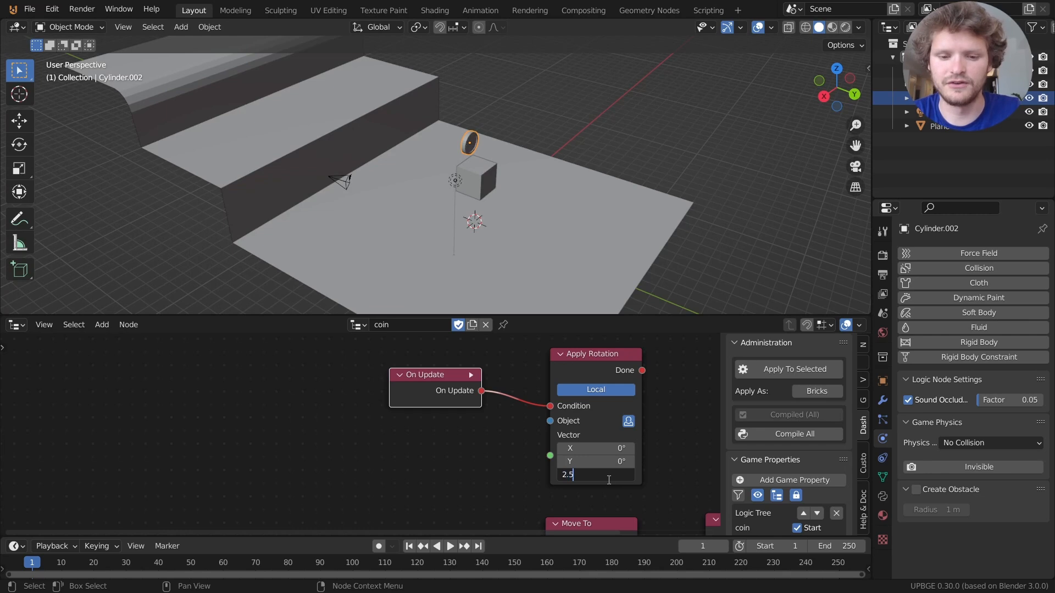
{"action": "key", "text": "Return"}
{"action": "key", "text": "p"}
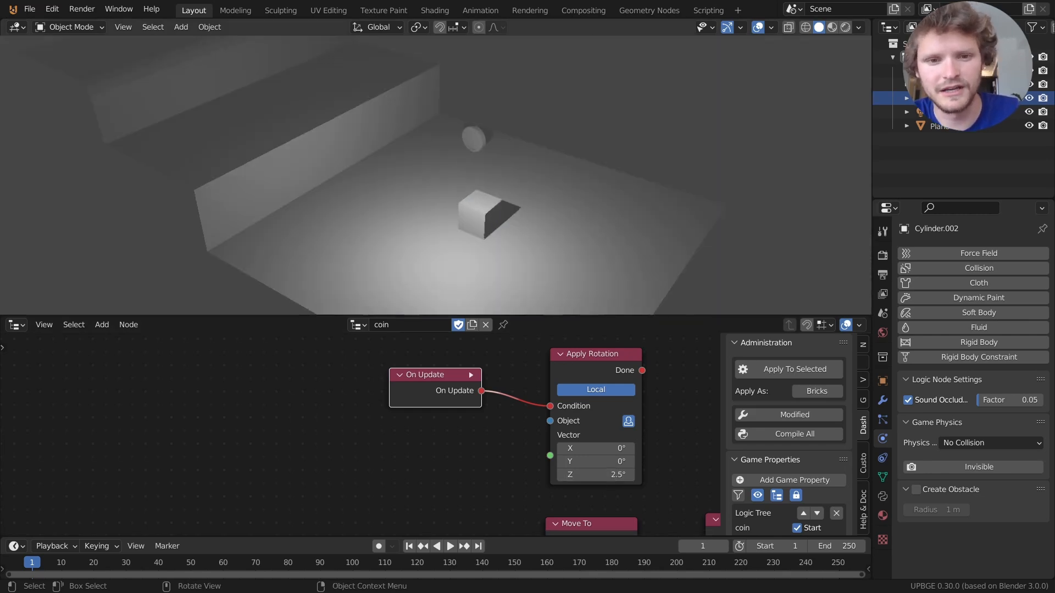
{"action": "key", "text": "w"}
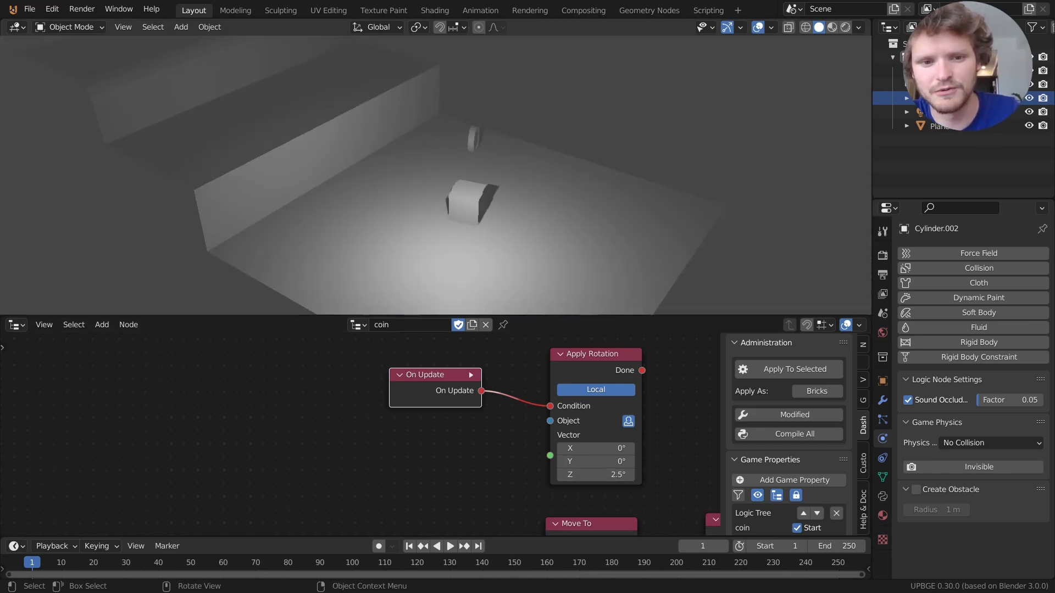
{"action": "key", "text": "s"}
{"action": "key", "text": "a"}
{"action": "key", "text": "w"}
{"action": "key", "text": "d"}
{"action": "key", "text": "Escape"}
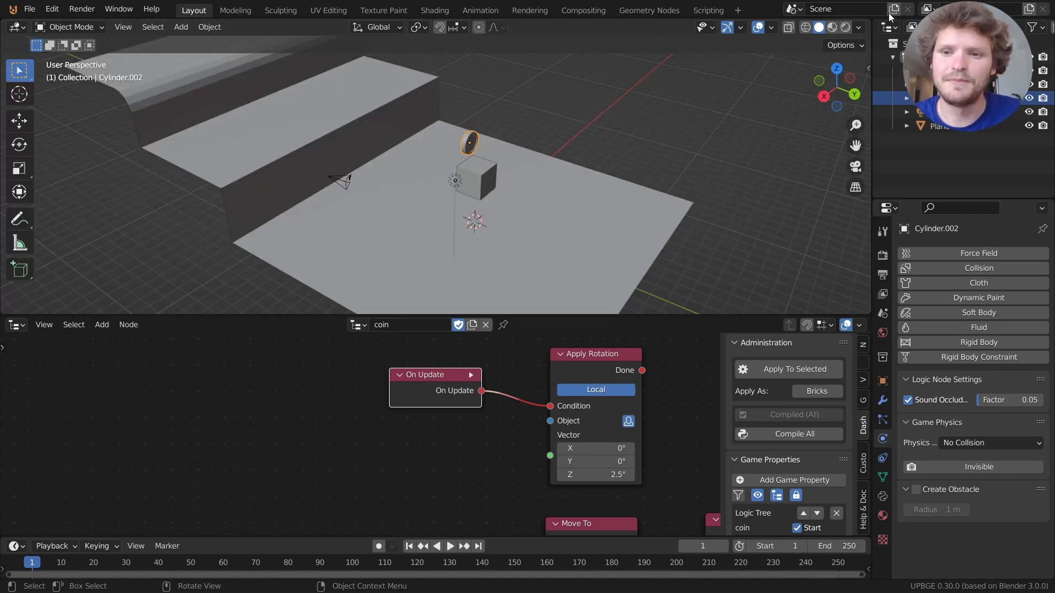
{"action": "left_click", "coordinate": [837, 67]}
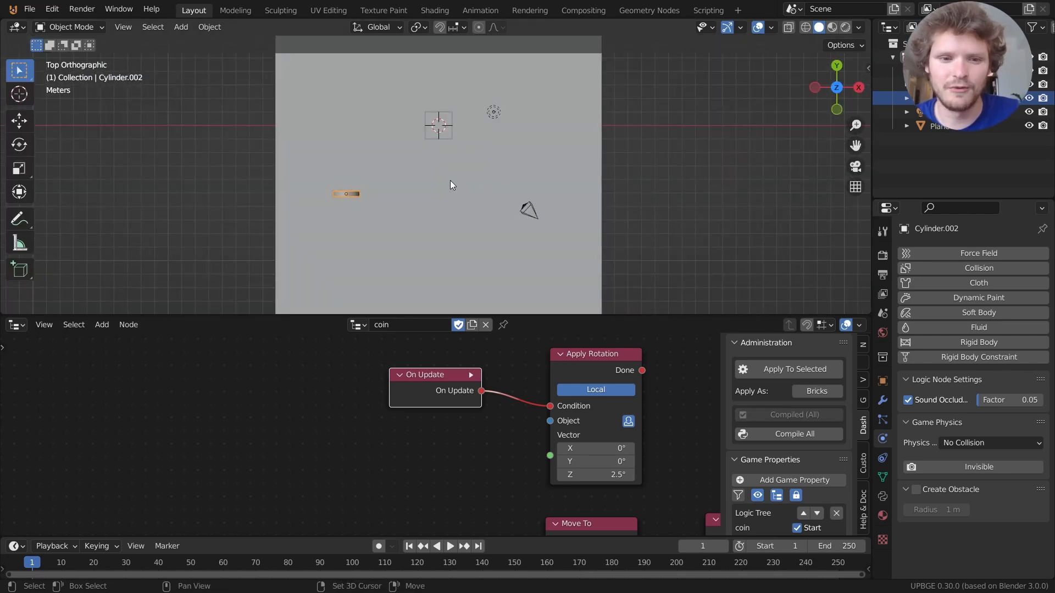
Duplicate the coin four times, placing the copies around the floor.
{"action": "key", "text": "shift+d"}
{"action": "left_click", "coordinate": [514, 228]}
{"action": "key", "text": "shift+d"}
{"action": "left_click", "coordinate": [611, 201]}
{"action": "key", "text": "shift+d"}
{"action": "left_click", "coordinate": [643, 101]}
{"action": "key", "text": "shift+d"}
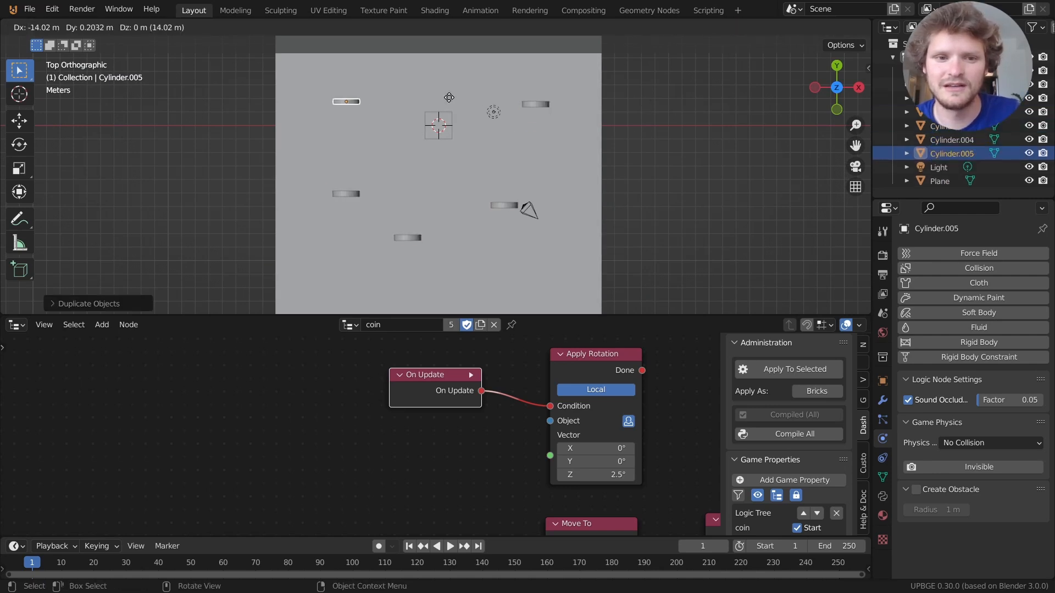
{"action": "left_click", "coordinate": [454, 97]}
{"action": "middle_click_drag", "start_coordinate": [545, 164], "coordinate": [359, 86]}
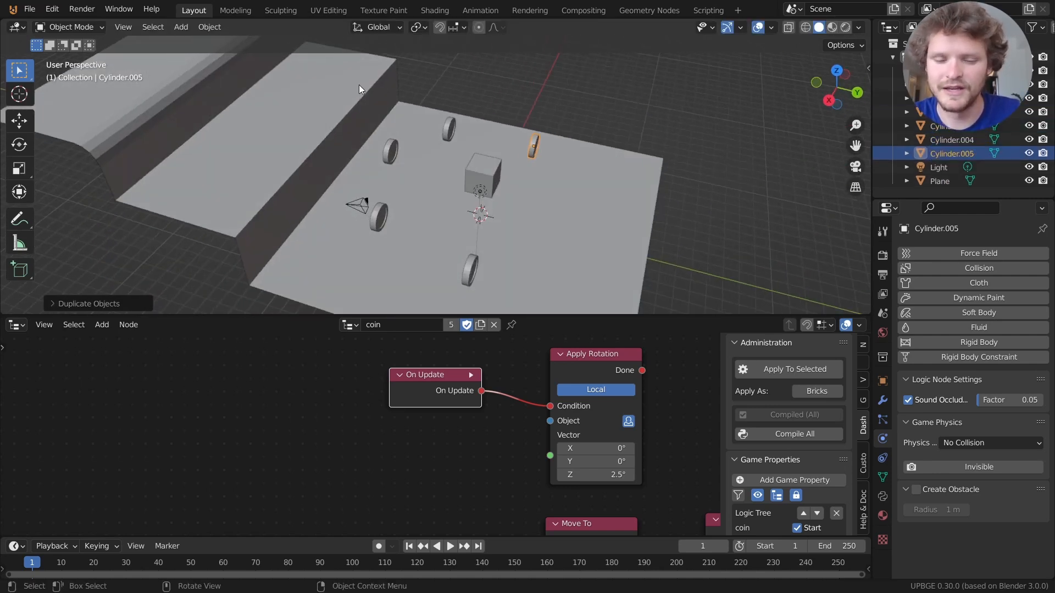
Play the game twice, driving the cube across the floor to collect the spinning coins.
{"action": "key", "text": "p"}
{"action": "key", "text": "w"}
{"action": "key", "text": "a"}
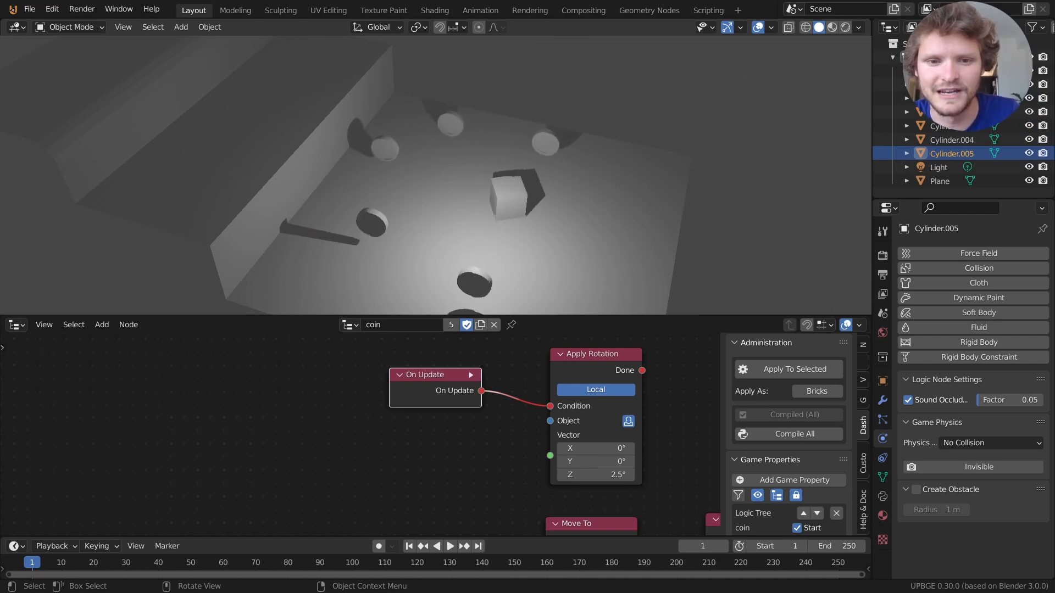
{"action": "key", "text": "w"}
{"action": "key", "text": "a"}
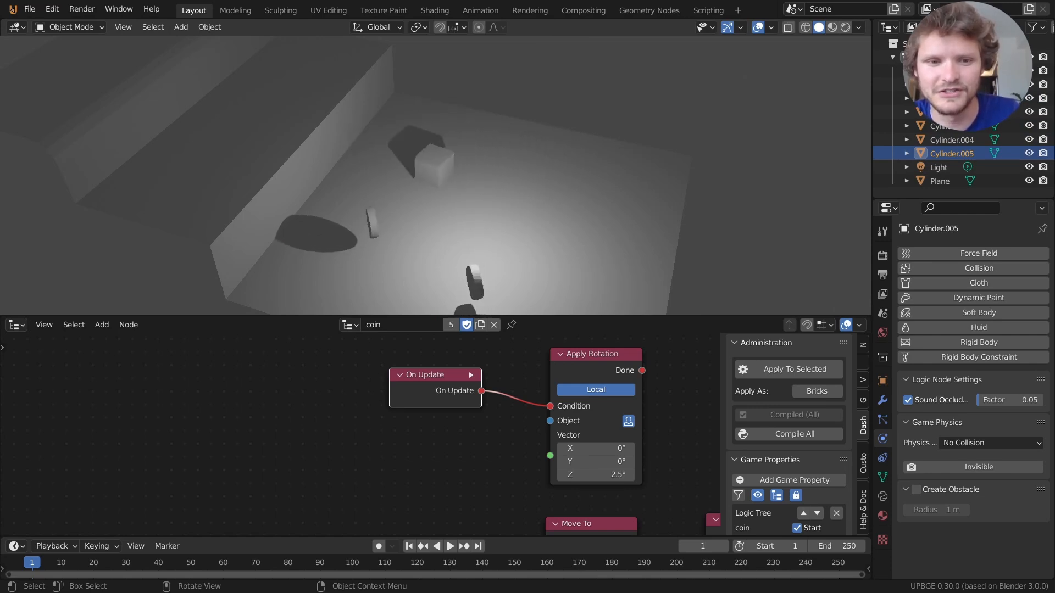
{"action": "key", "text": "w"}
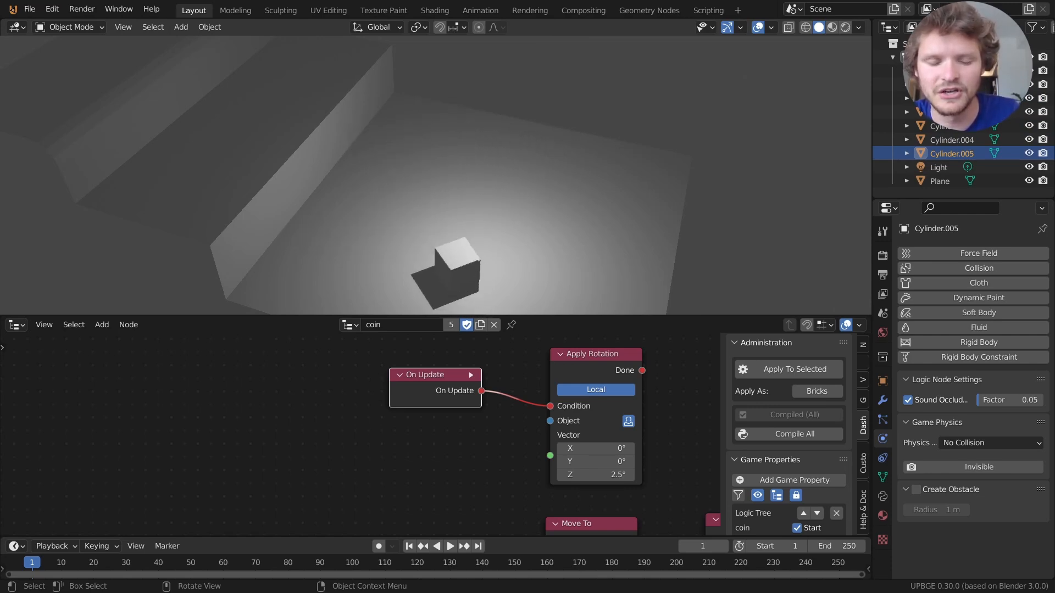
{"action": "key", "text": "Escape"}
{"action": "key", "text": "p"}
{"action": "key", "text": "w"}
{"action": "key", "text": "w"}
{"action": "key", "text": "a"}
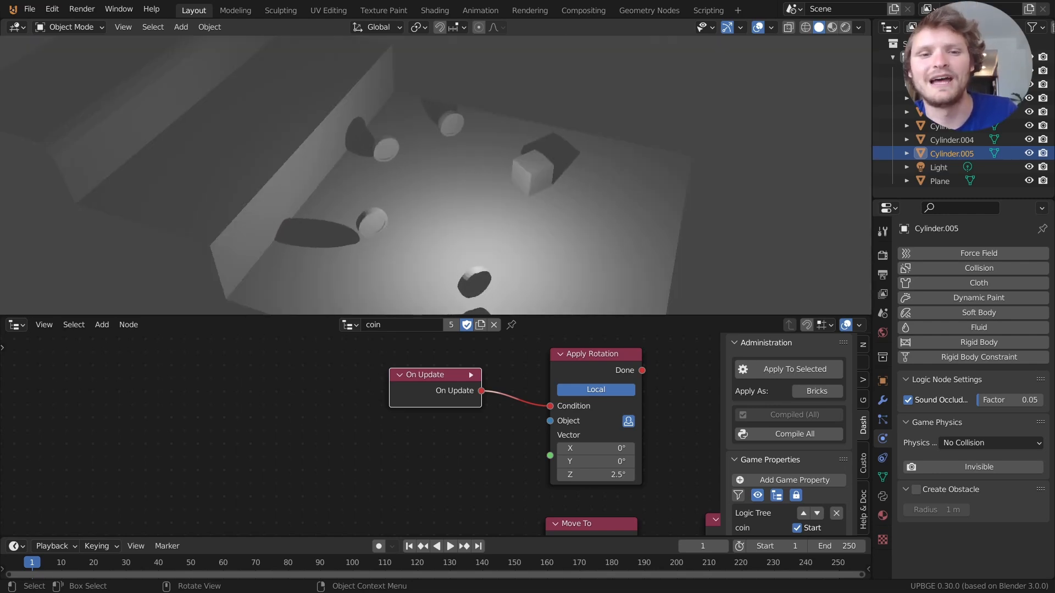
{"action": "key", "text": "w"}
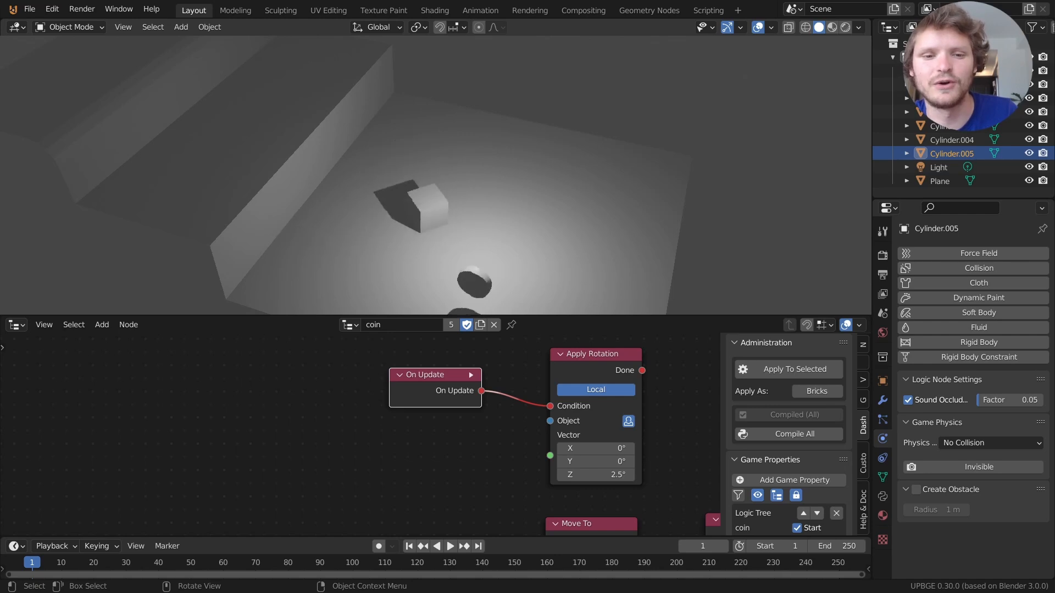
{"action": "key", "text": "Escape"}
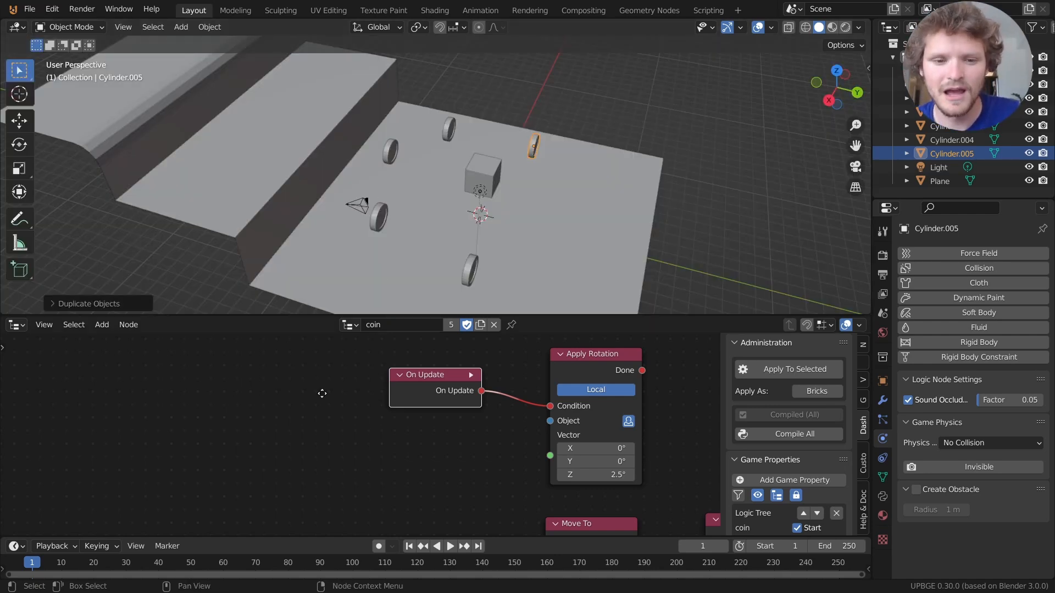
Duplicate the Apply Rotation node and trigger the copy with a new On Init node.
{"action": "middle_click_drag", "start_coordinate": [316, 393], "coordinate": [396, 409]}
{"action": "left_click", "coordinate": [670, 370]}
{"action": "key", "text": "shift+d"}
{"action": "left_click", "coordinate": [325, 369]}
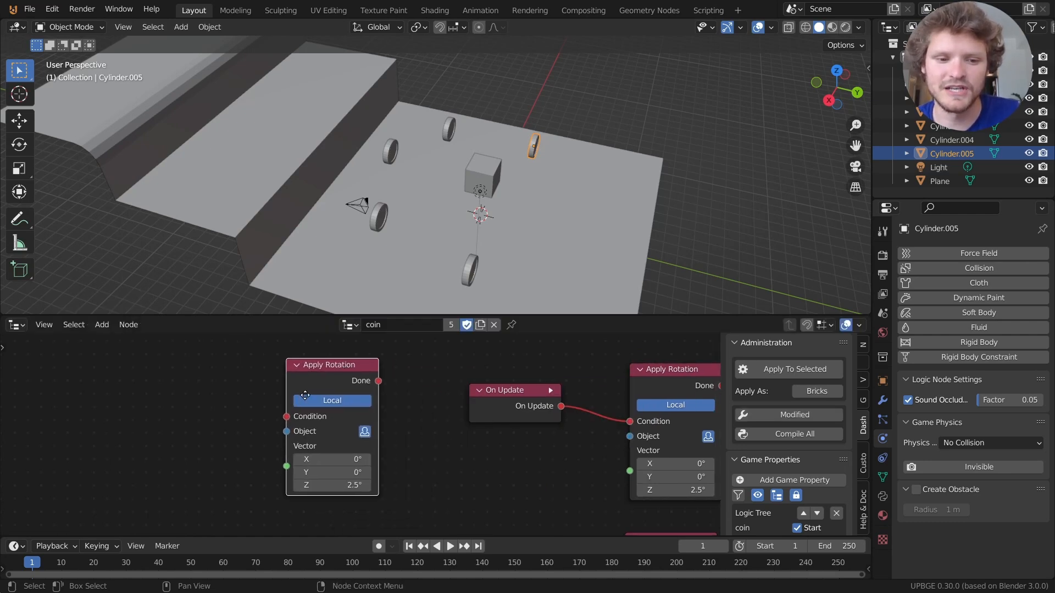
{"action": "middle_click_drag", "start_coordinate": [264, 407], "coordinate": [430, 409]}
{"action": "key", "text": "shift+a"}
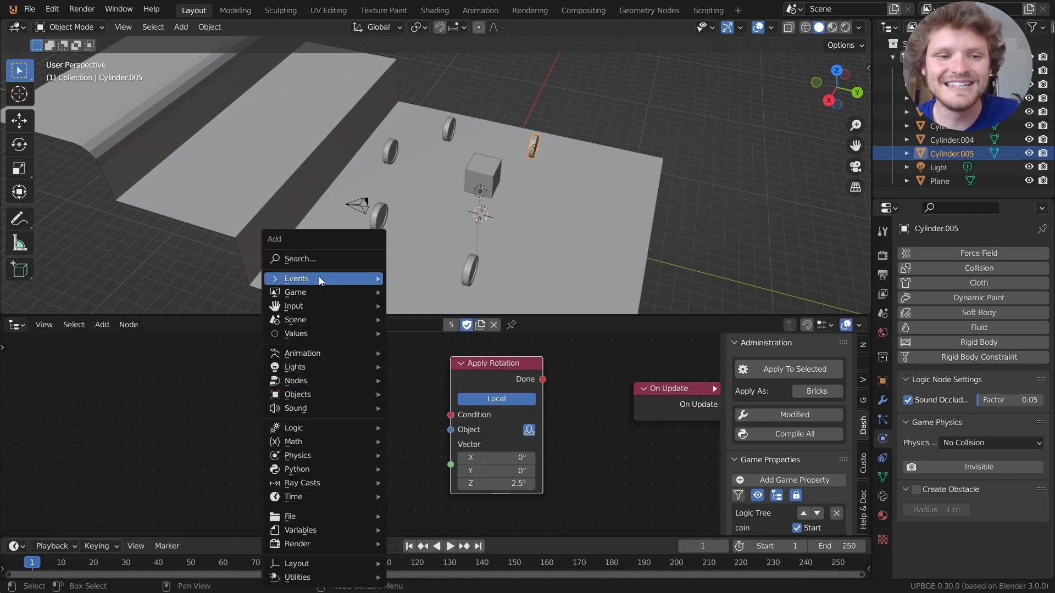
{"action": "mouse_move", "coordinate": [319, 279]}
{"action": "left_click", "coordinate": [431, 291]}
{"action": "left_click", "coordinate": [342, 393]}
{"action": "left_click_drag", "start_coordinate": [358, 401], "coordinate": [468, 411]}
{"action": "left_click_drag", "start_coordinate": [276, 410], "coordinate": [284, 406]}
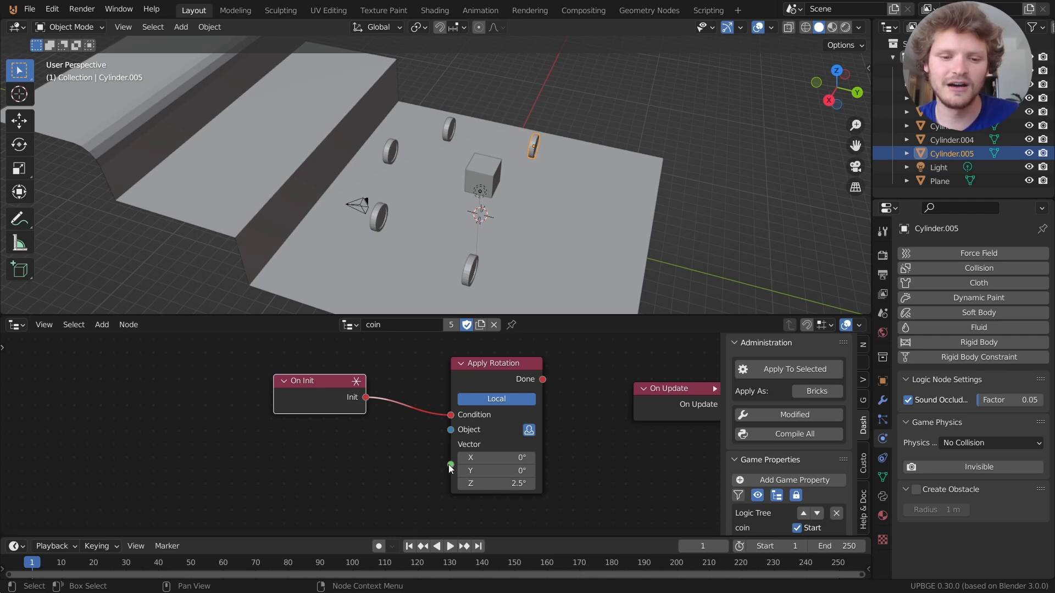
Add a Vector XYZ node by searching 'vec' and connect it to Apply Rotation's Vector.
{"action": "key", "text": "shift+a"}
{"action": "left_click", "coordinate": [321, 258]}
{"action": "type", "text": "vec"}
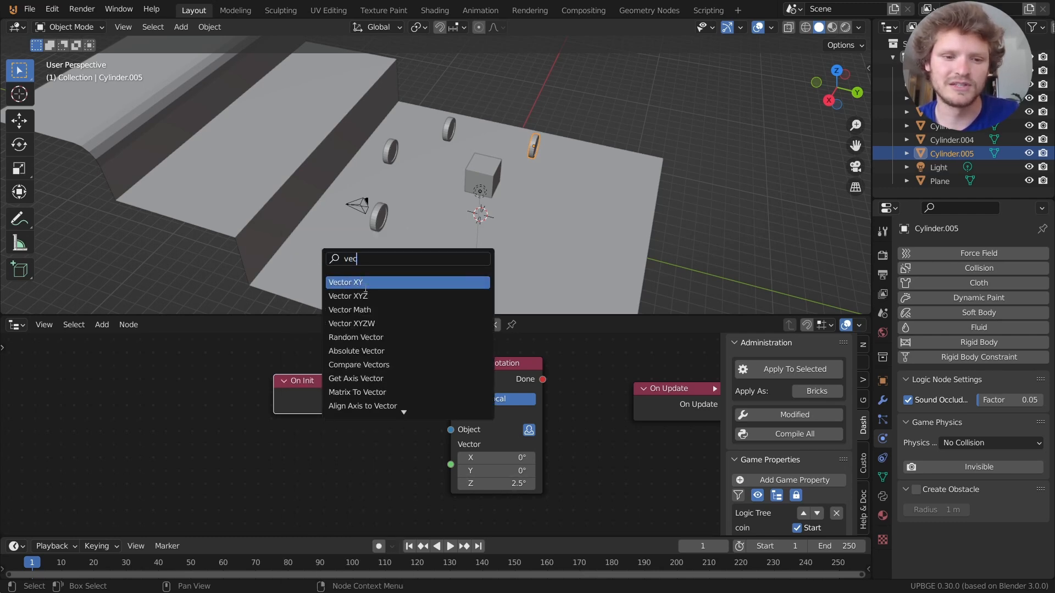
{"action": "left_click", "coordinate": [369, 297]}
{"action": "left_click", "coordinate": [335, 468]}
{"action": "left_click_drag", "start_coordinate": [379, 452], "coordinate": [451, 464]}
Add a Random Float node via search 'random', feed it into Vector XYZ's Z, set Min -6.28.
{"action": "middle_click_drag", "start_coordinate": [280, 504], "coordinate": [448, 461]}
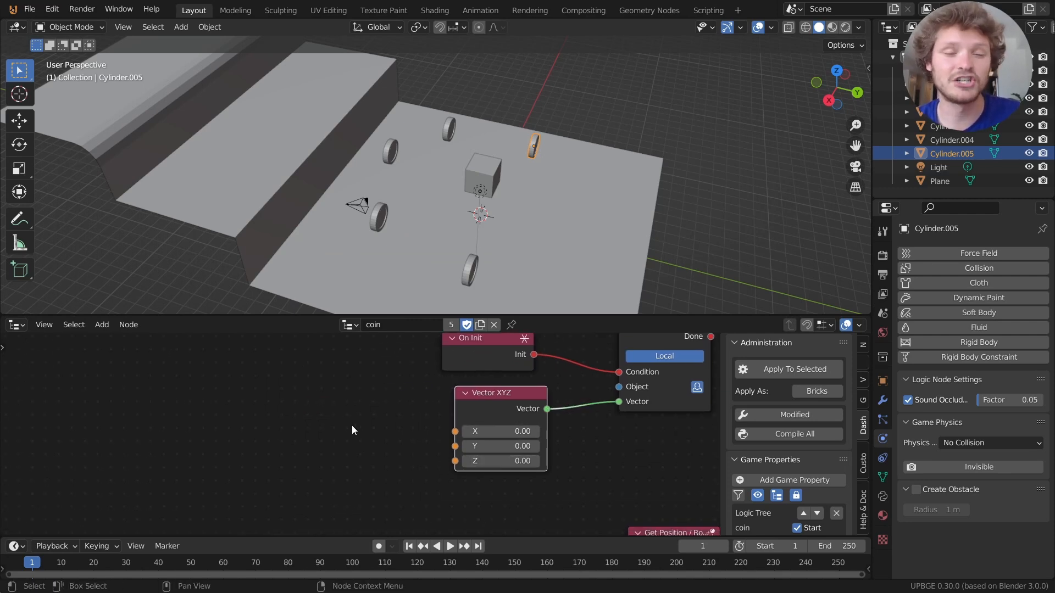
{"action": "key", "text": "shift+a"}
{"action": "left_click", "coordinate": [266, 256]}
{"action": "type", "text": "ra"}
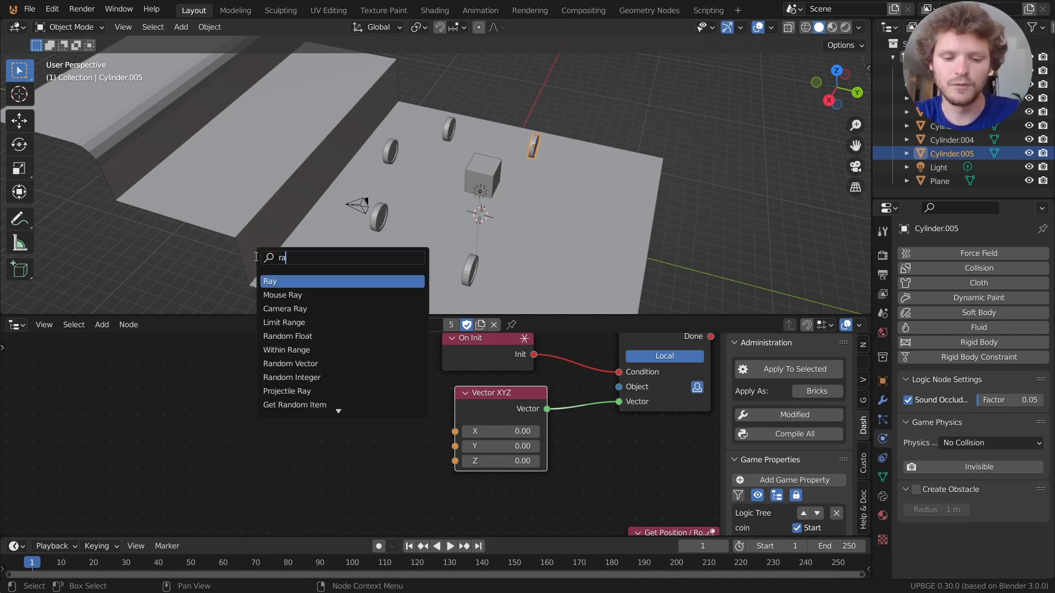
{"action": "type", "text": "ndom"}
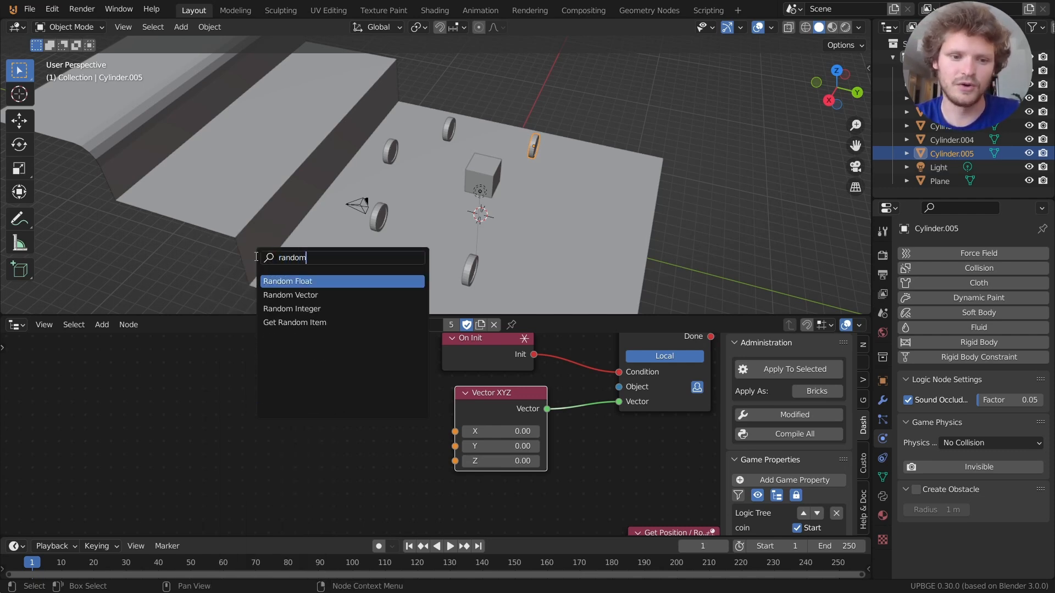
{"action": "left_click", "coordinate": [288, 281]}
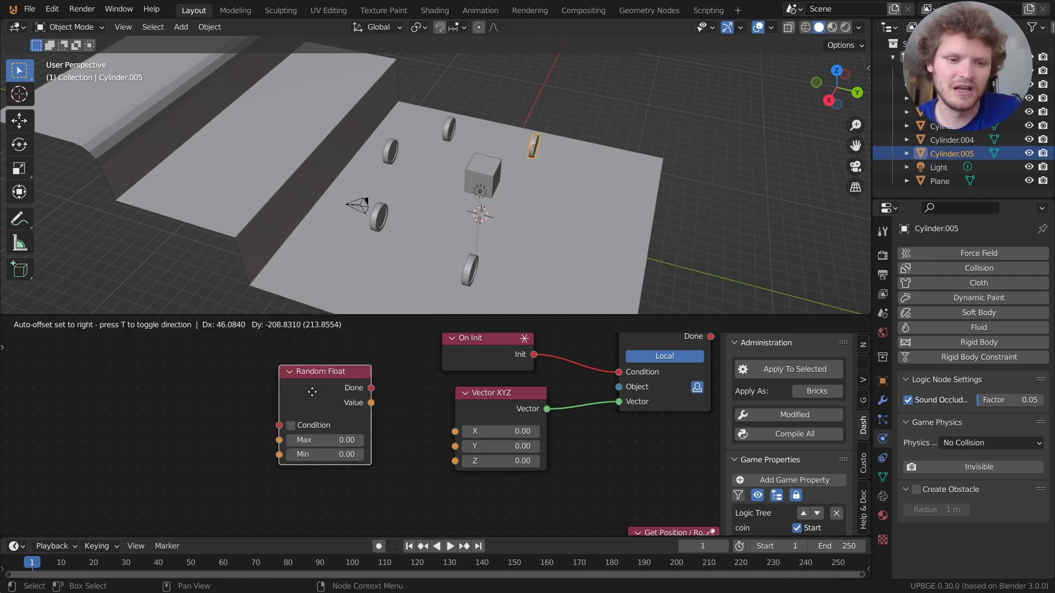
{"action": "left_click_drag", "start_coordinate": [358, 419], "coordinate": [455, 460]}
{"action": "left_click", "coordinate": [322, 471]}
{"action": "type", "text": "-6.28"}
{"action": "key", "text": "Return"}
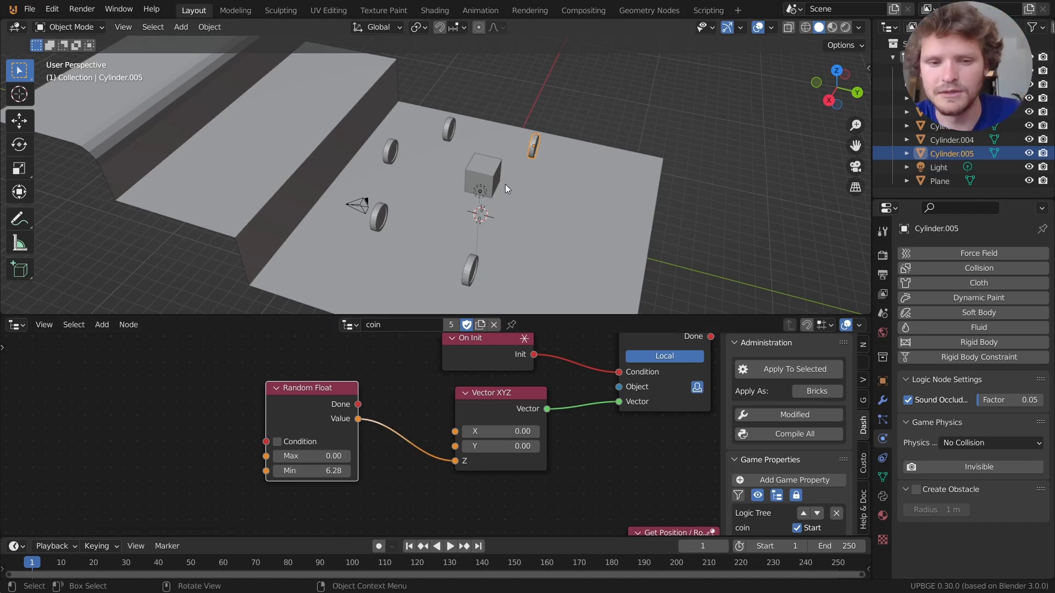
Set the Random Float's Min to 100, enable its Condition input, and play-test.
{"action": "key", "text": "p"}
{"action": "key", "text": "Escape"}
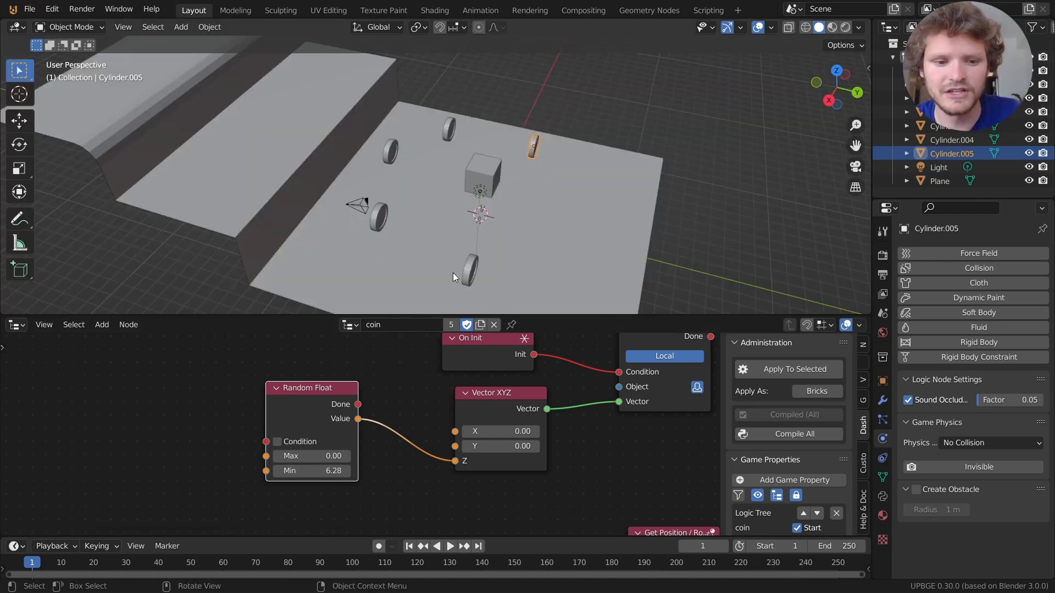
{"action": "left_click", "coordinate": [336, 467]}
{"action": "type", "text": "100"}
{"action": "key", "text": "Return"}
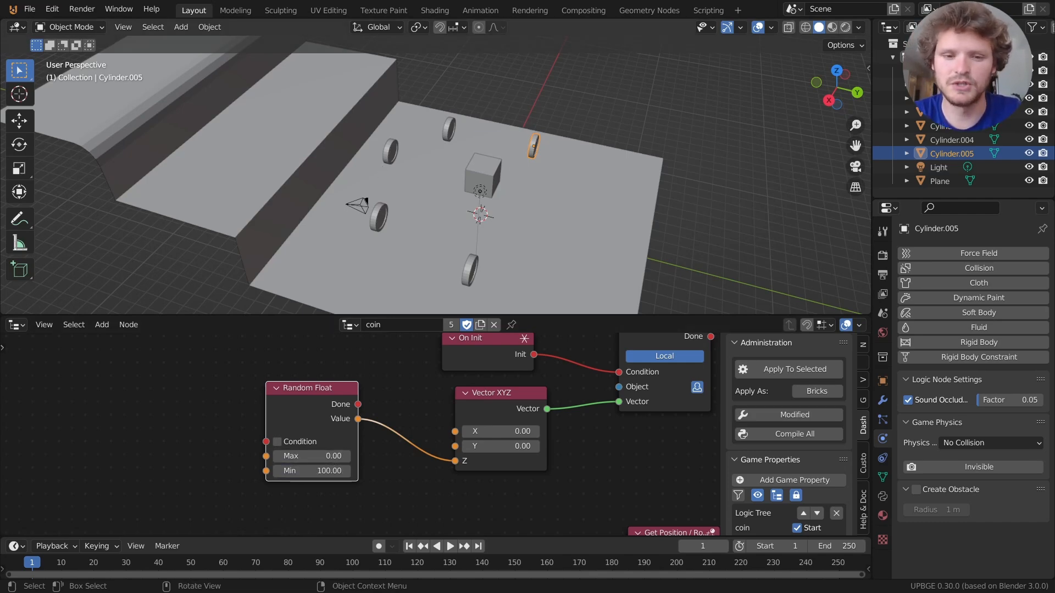
{"action": "key", "text": "p"}
{"action": "key", "text": "Escape"}
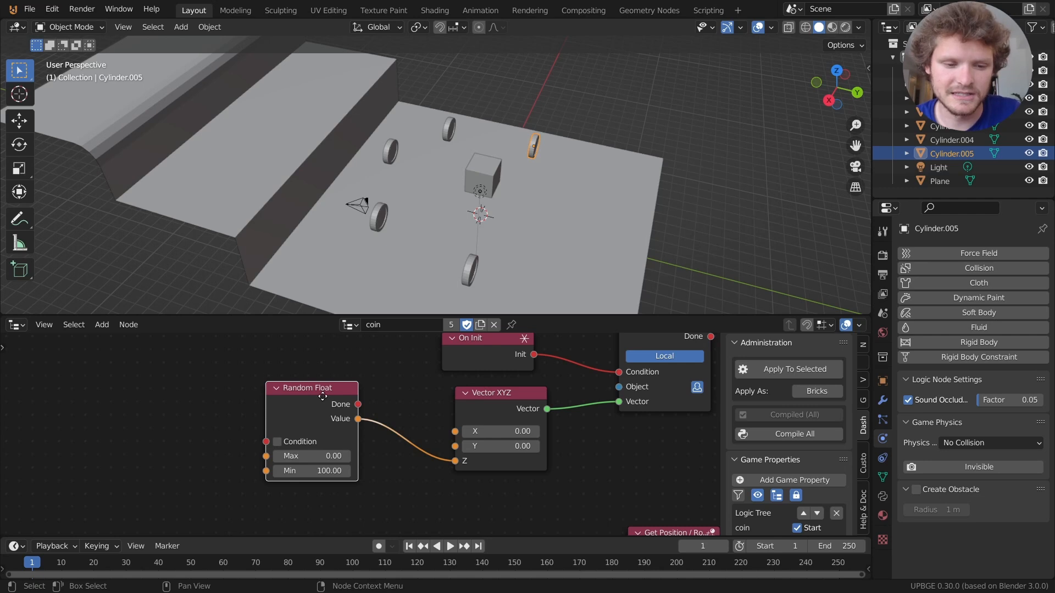
{"action": "middle_click_drag", "start_coordinate": [317, 397], "coordinate": [396, 379]}
{"action": "left_click", "coordinate": [355, 424]}
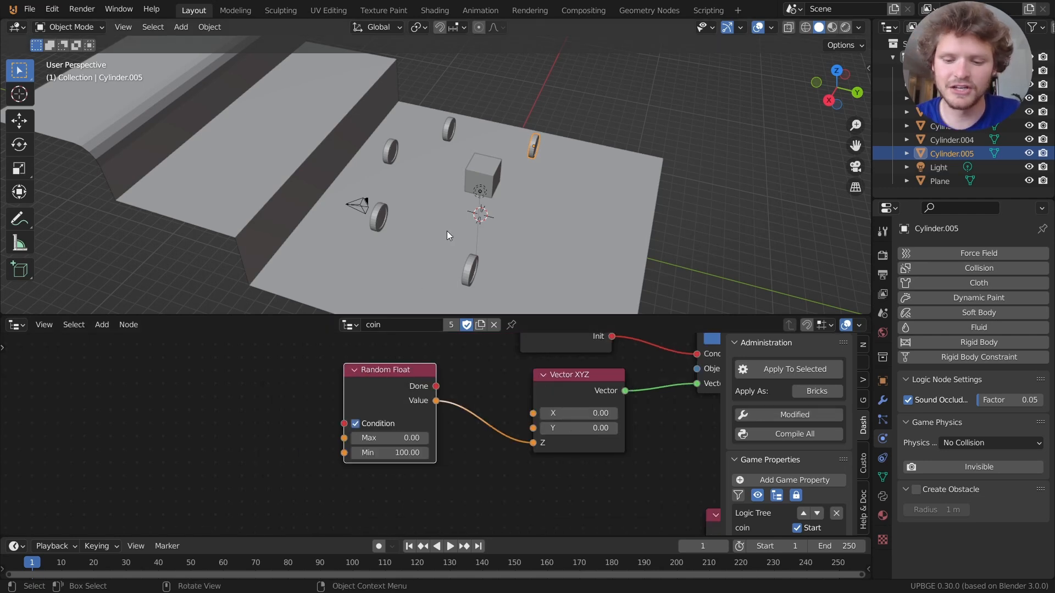
{"action": "key", "text": "p"}
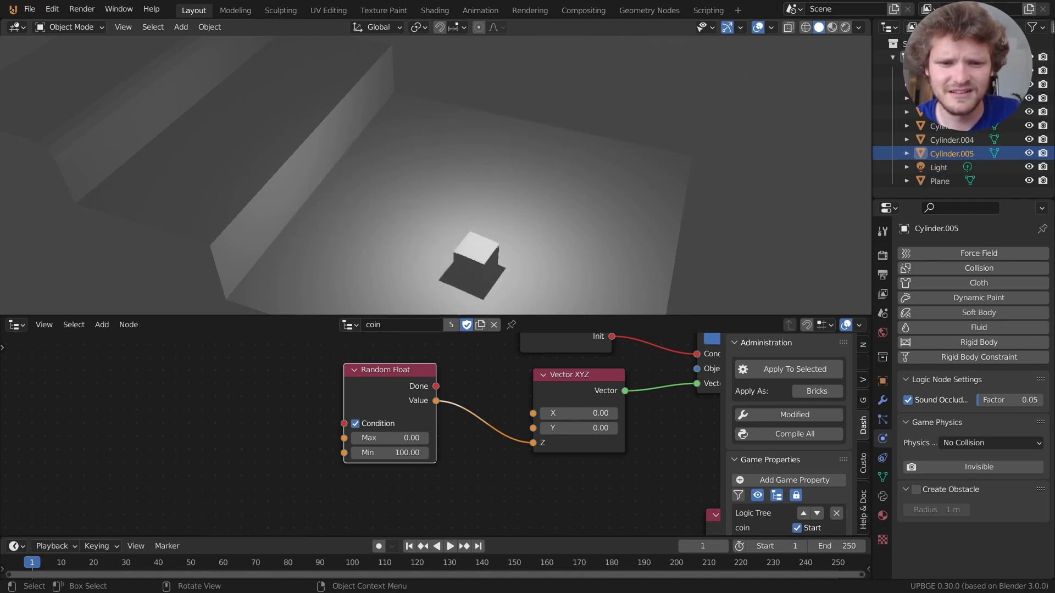
{"action": "key", "text": "Escape"}
Link On Init to the Random Float's Condition, play-test, then set Min to 360.
{"action": "middle_click_drag", "start_coordinate": [470, 379], "coordinate": [525, 459]}
{"action": "left_click_drag", "start_coordinate": [595, 403], "coordinate": [244, 412]}
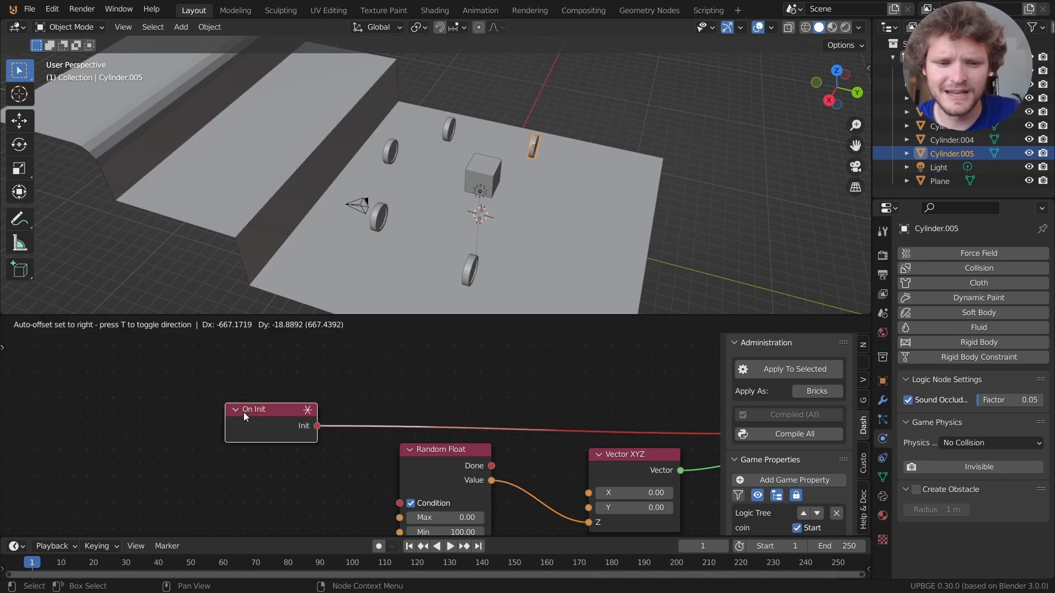
{"action": "middle_click_drag", "start_coordinate": [355, 448], "coordinate": [310, 422]}
{"action": "left_click_drag", "start_coordinate": [271, 399], "coordinate": [354, 476]}
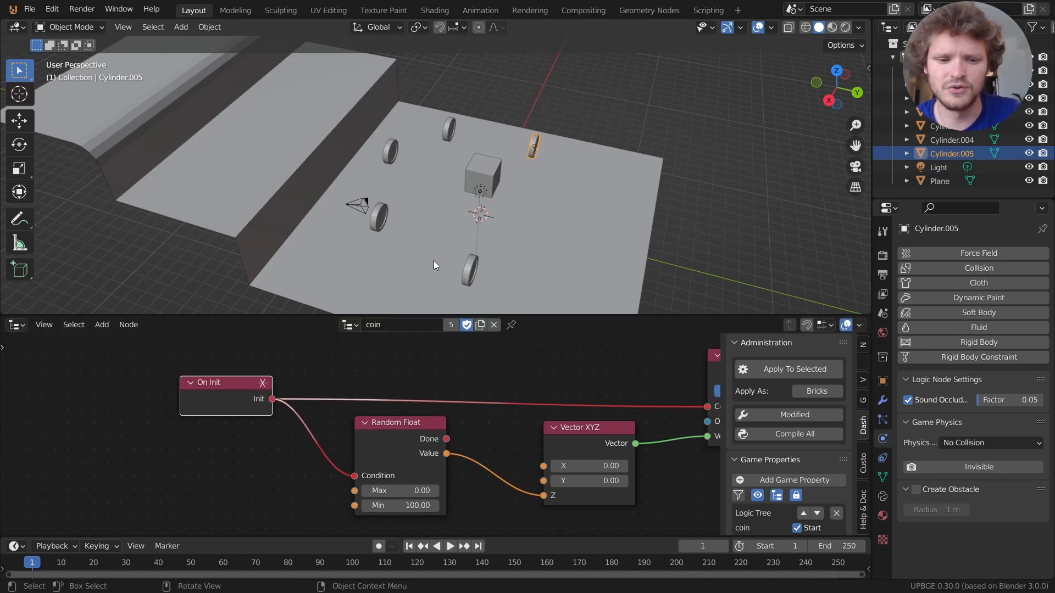
{"action": "key", "text": "p"}
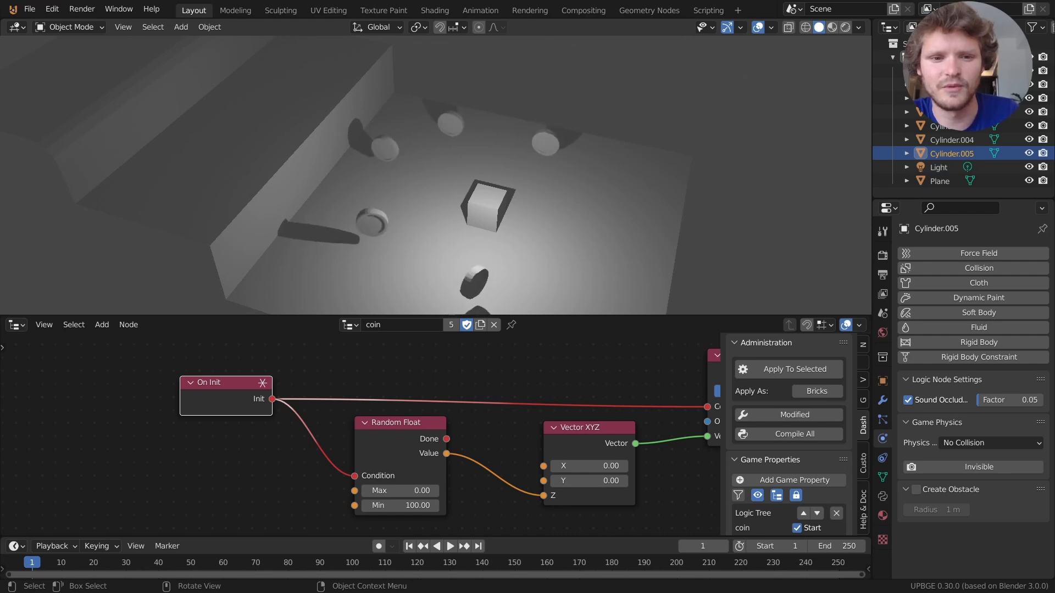
{"action": "key", "text": "Escape"}
{"action": "key", "text": "p"}
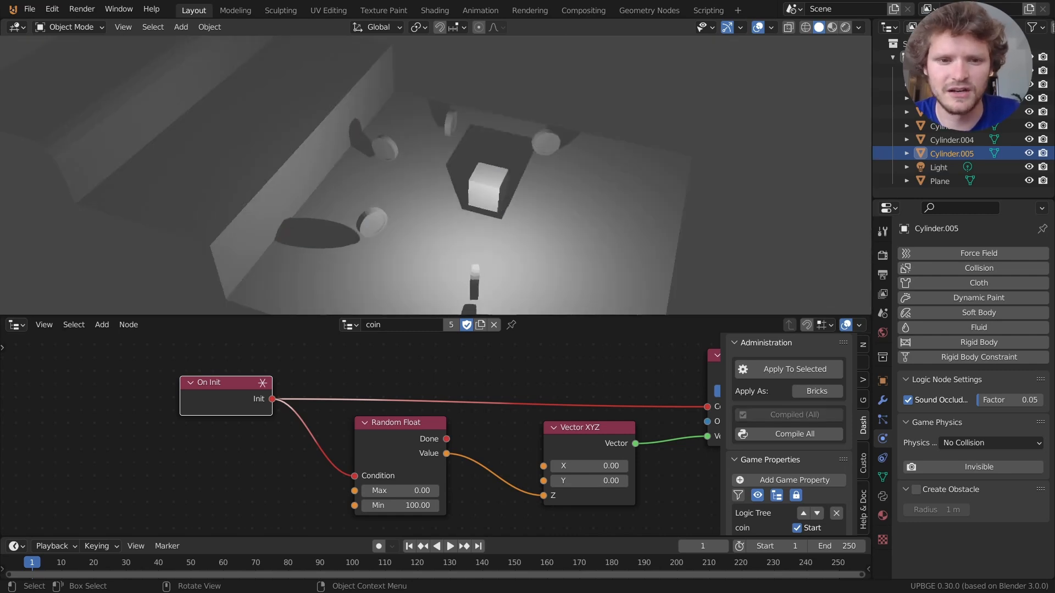
{"action": "key", "text": "Escape"}
{"action": "left_click", "coordinate": [414, 506]}
{"action": "type", "text": "360"}
{"action": "key", "text": "Return"}
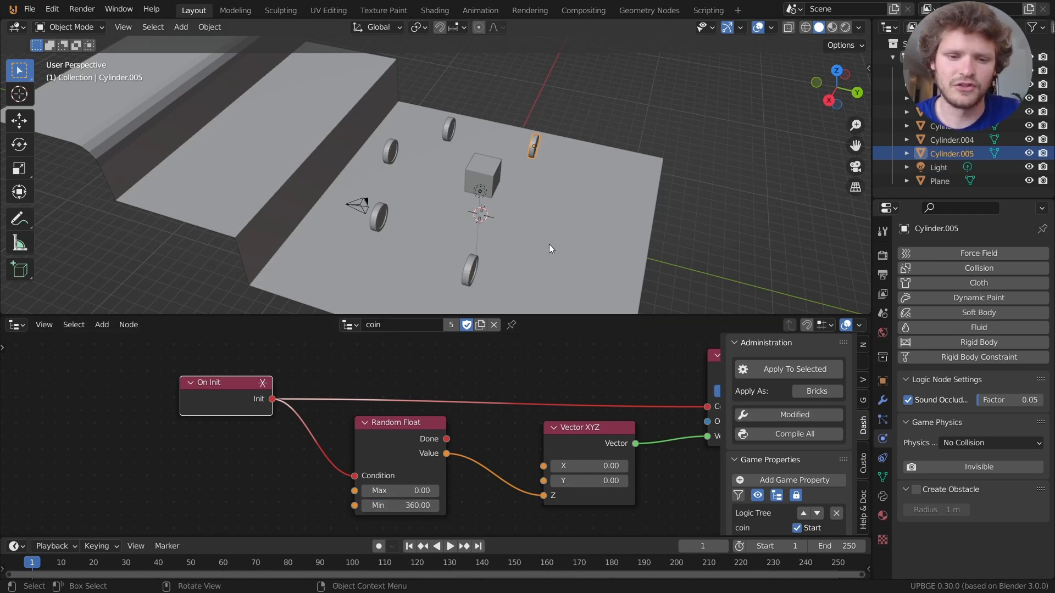
{"action": "key", "text": "p"}
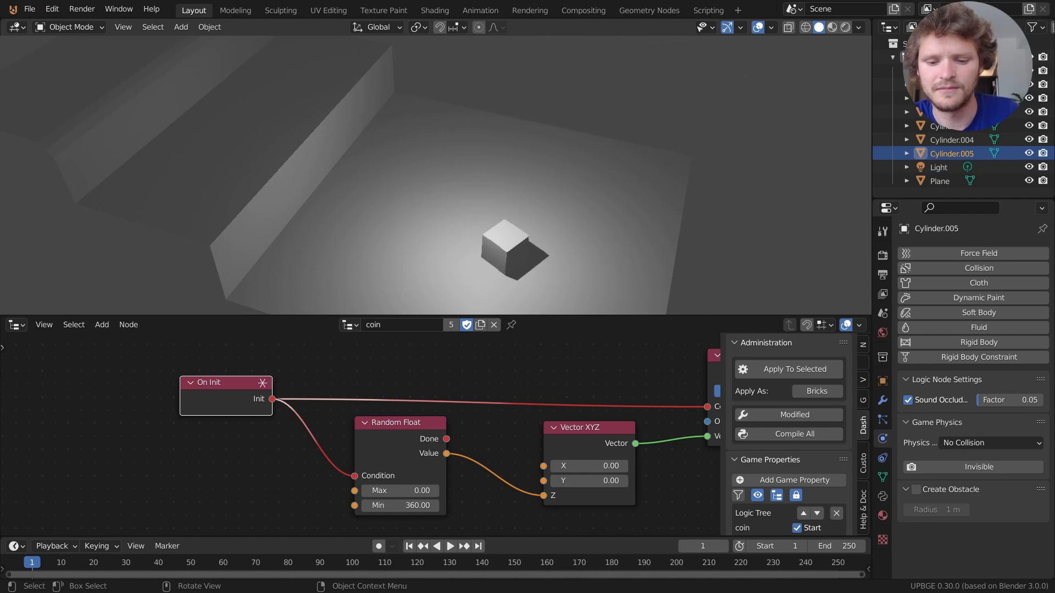
{"action": "key", "text": "Escape"}
{"action": "key", "text": "p"}
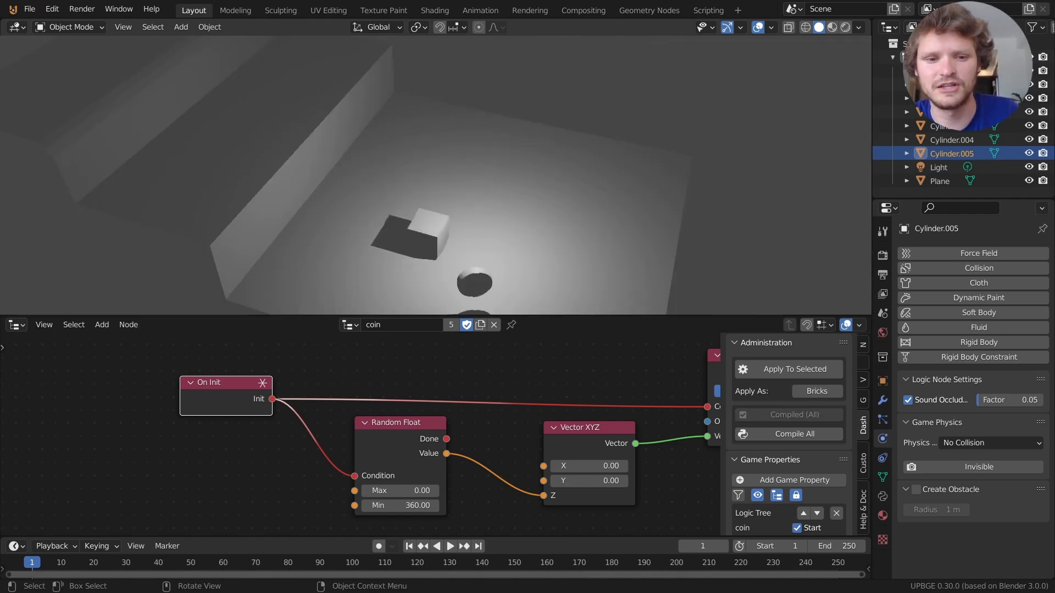
{"action": "key", "text": "Escape"}
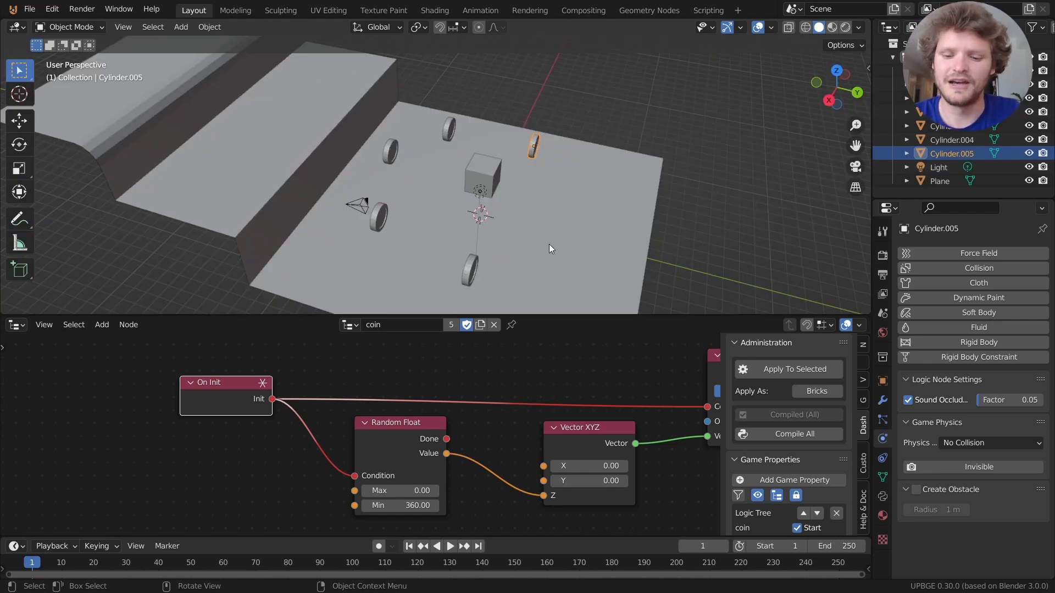
{"action": "key", "text": "p"}
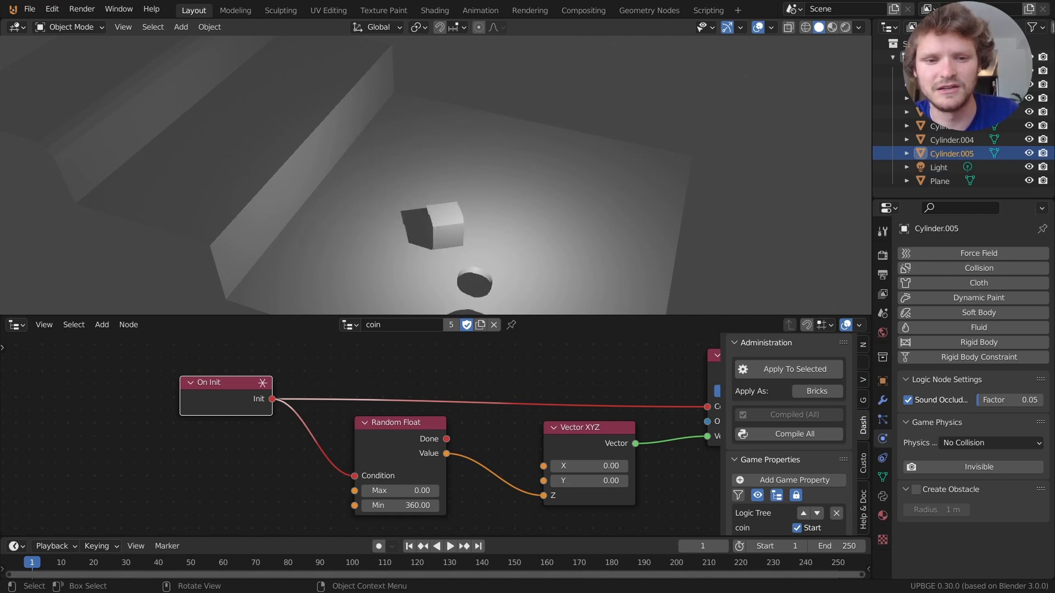
{"action": "key", "text": "Escape"}
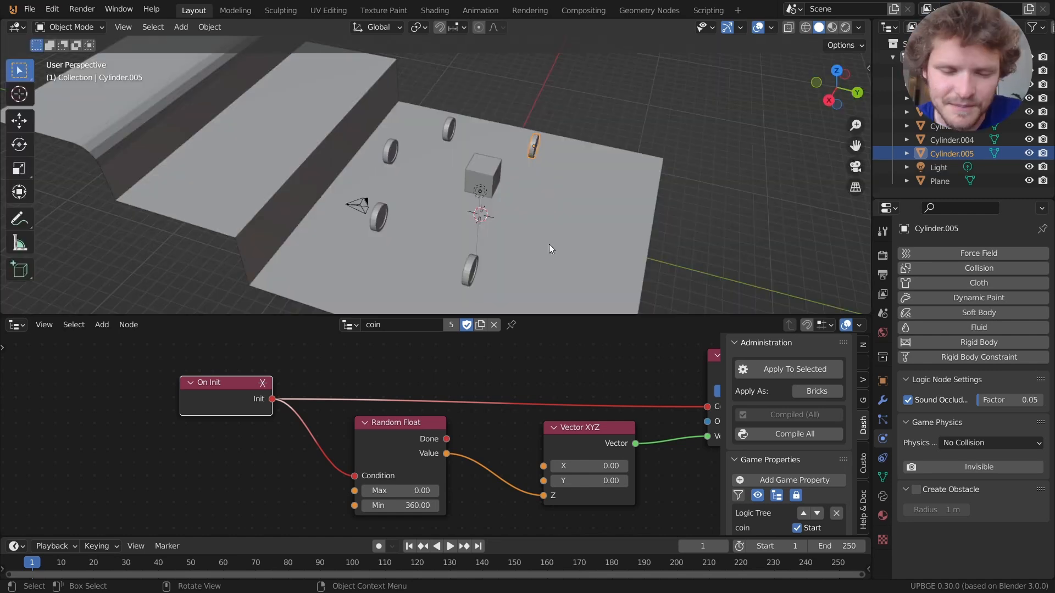
Frame the Check Distance and Move To nodes in the graph and box-select several nodes.
{"action": "scroll", "coordinate": [566, 439], "scroll_direction": "down", "scroll_amount": 6}
{"action": "middle_click_drag", "start_coordinate": [629, 451], "coordinate": [395, 368]}
{"action": "left_click_drag", "start_coordinate": [533, 313], "coordinate": [536, 263]}
{"action": "middle_click_drag", "start_coordinate": [468, 430], "coordinate": [511, 401]}
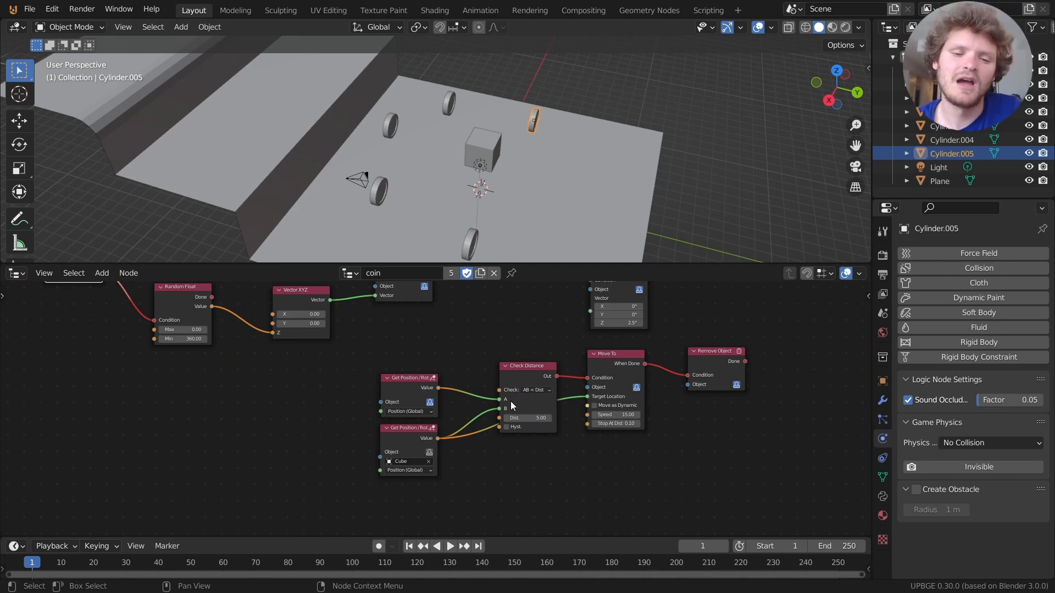
{"action": "left_click_drag", "start_coordinate": [346, 468], "coordinate": [387, 369]}
{"action": "scroll", "coordinate": [401, 404], "scroll_direction": "up", "scroll_amount": 2}
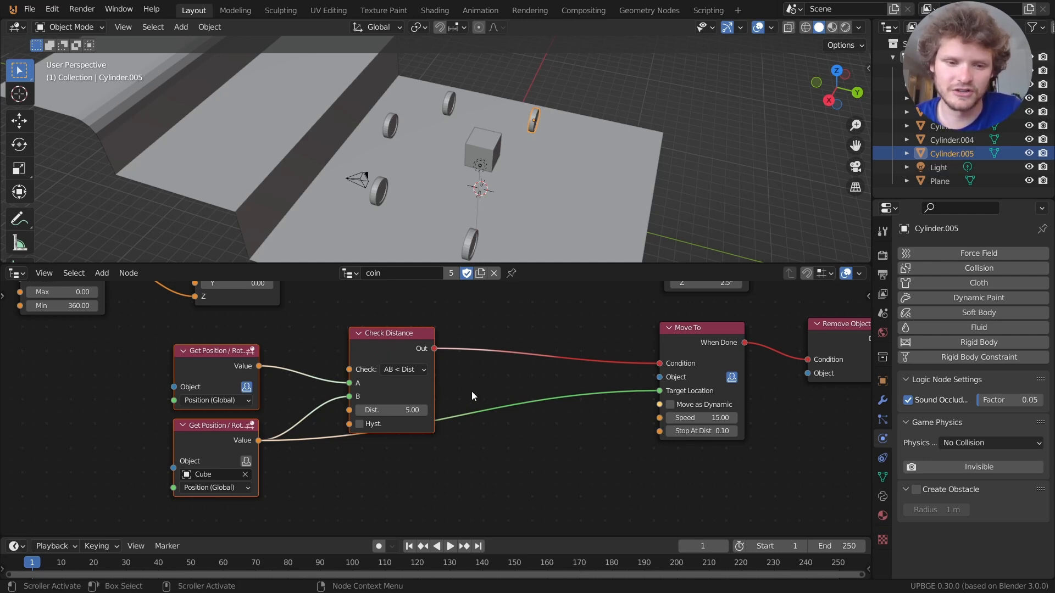
Add a Distance node below the Check Distance node.
{"action": "middle_click_drag", "start_coordinate": [475, 388], "coordinate": [553, 360]}
{"action": "left_click", "coordinate": [566, 348]}
{"action": "key", "text": "shift+a"}
{"action": "left_click", "coordinate": [513, 253]}
{"action": "type", "text": "distance"}
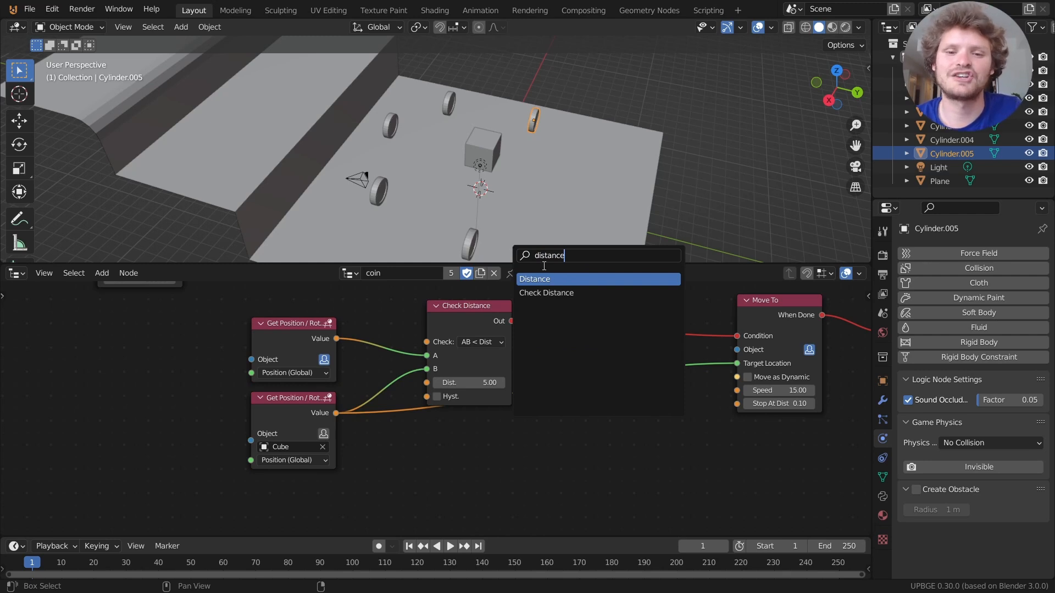
{"action": "left_click", "coordinate": [555, 279]}
{"action": "left_click", "coordinate": [466, 439]}
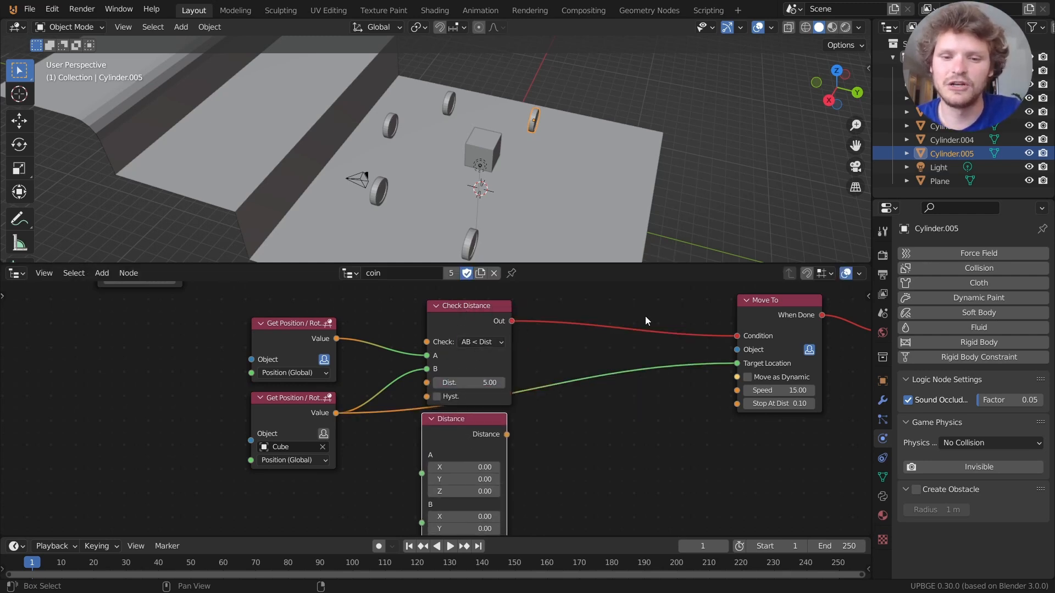
Feed the coin's position into Distance A and the Cube's position into Distance B.
{"action": "middle_click_drag", "start_coordinate": [428, 425], "coordinate": [456, 414]}
{"action": "left_click_drag", "start_coordinate": [365, 327], "coordinate": [448, 459]}
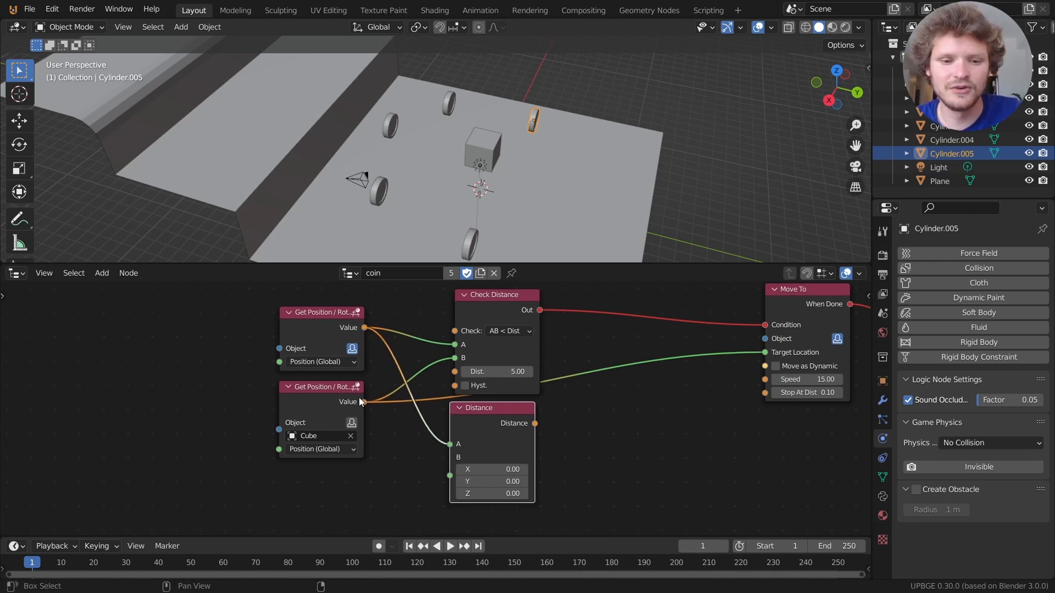
{"action": "left_click_drag", "start_coordinate": [362, 402], "coordinate": [451, 475]}
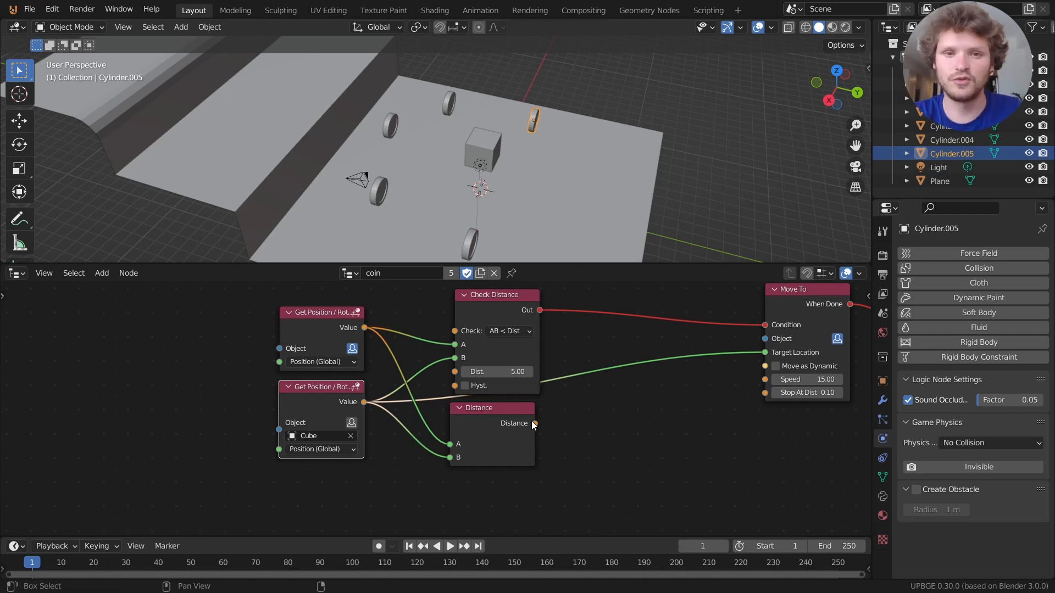
{"action": "left_click_drag", "start_coordinate": [510, 404], "coordinate": [503, 416]}
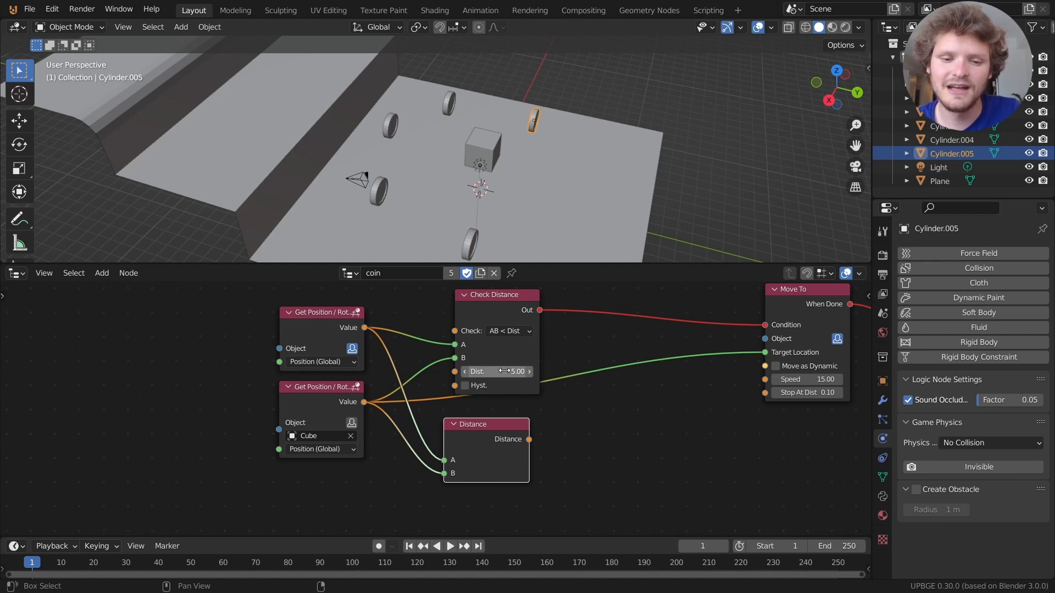
{"action": "middle_click_drag", "start_coordinate": [793, 319], "coordinate": [572, 352]}
{"action": "middle_click_drag", "start_coordinate": [338, 392], "coordinate": [557, 402]}
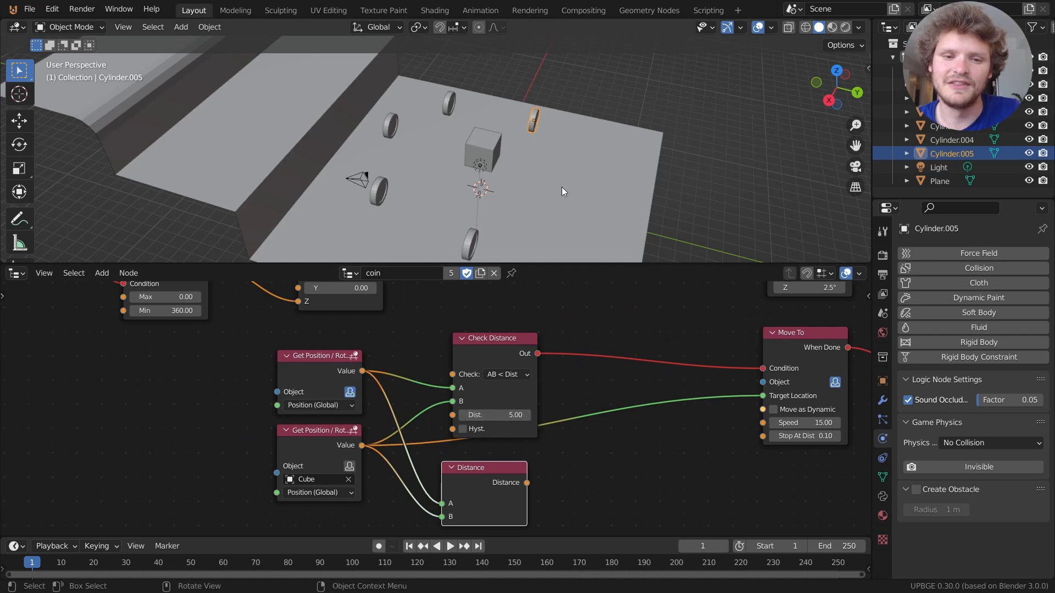
Play the game and drive the cube into coins to watch them fly in and vanish.
{"action": "key", "text": "p"}
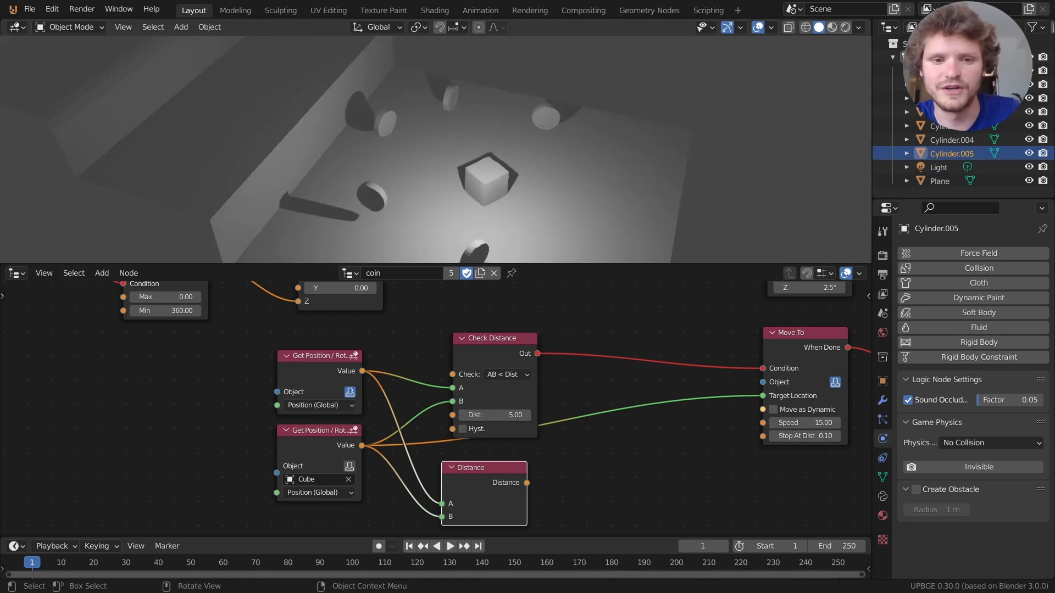
{"action": "key", "text": "w"}
{"action": "key", "text": "d"}
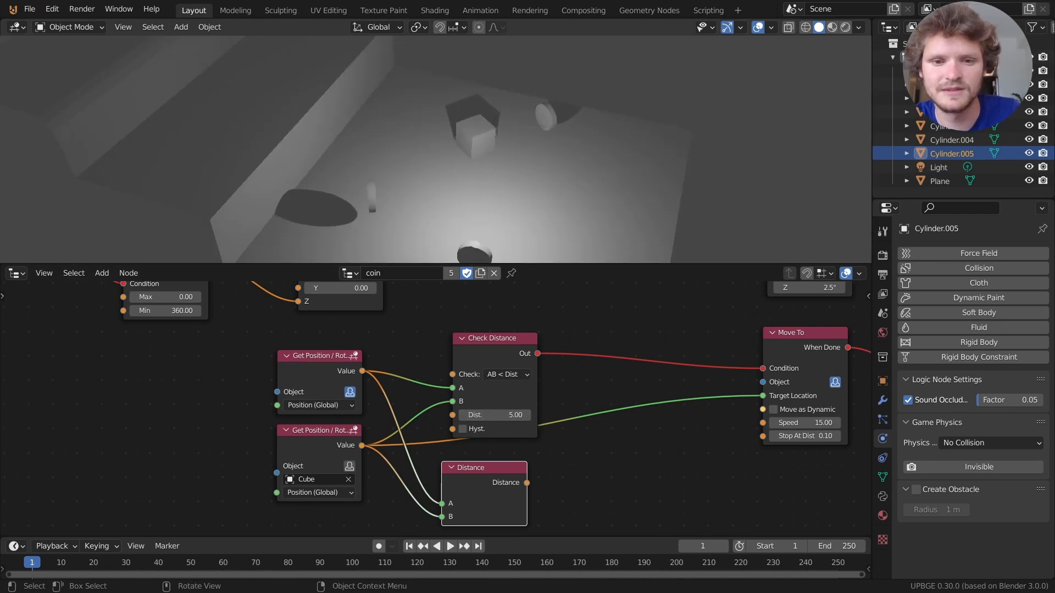
{"action": "key", "text": "w"}
{"action": "key", "text": "a"}
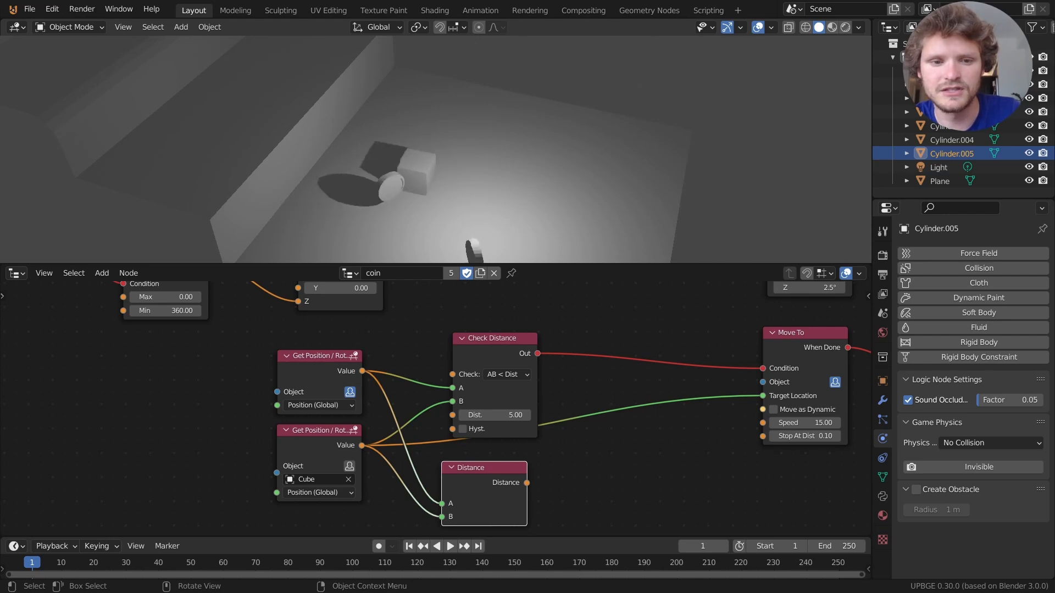
{"action": "key", "text": "w"}
{"action": "key", "text": "a"}
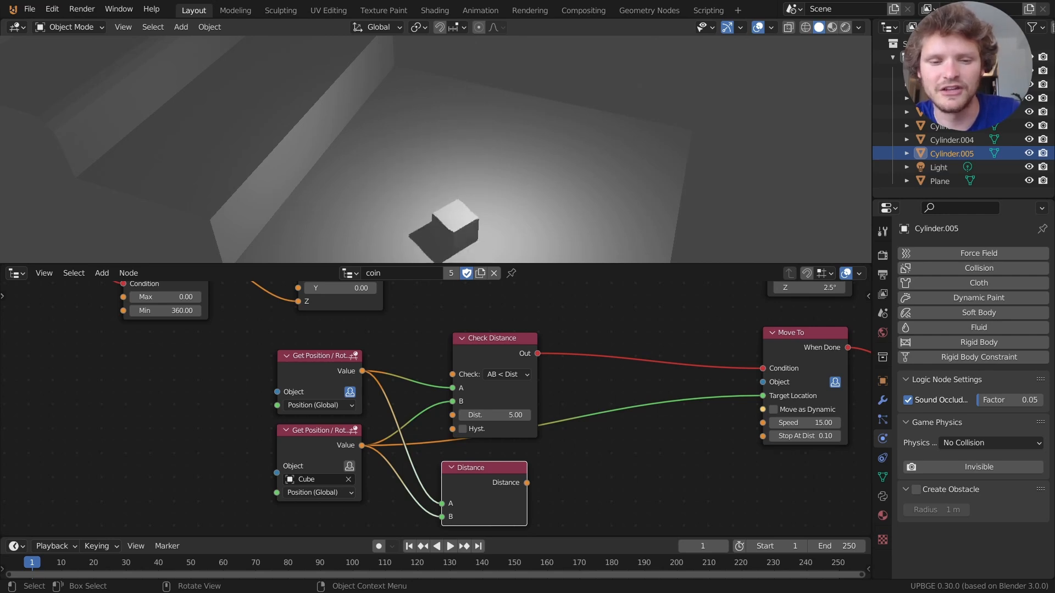
{"action": "key", "text": "Escape"}
{"action": "middle_click_drag", "start_coordinate": [553, 439], "coordinate": [463, 411]}
{"action": "key", "text": "shift+a"}
Add a Math node that divides the distance result by 5.
{"action": "left_click", "coordinate": [478, 258]}
{"action": "type", "text": "m"}
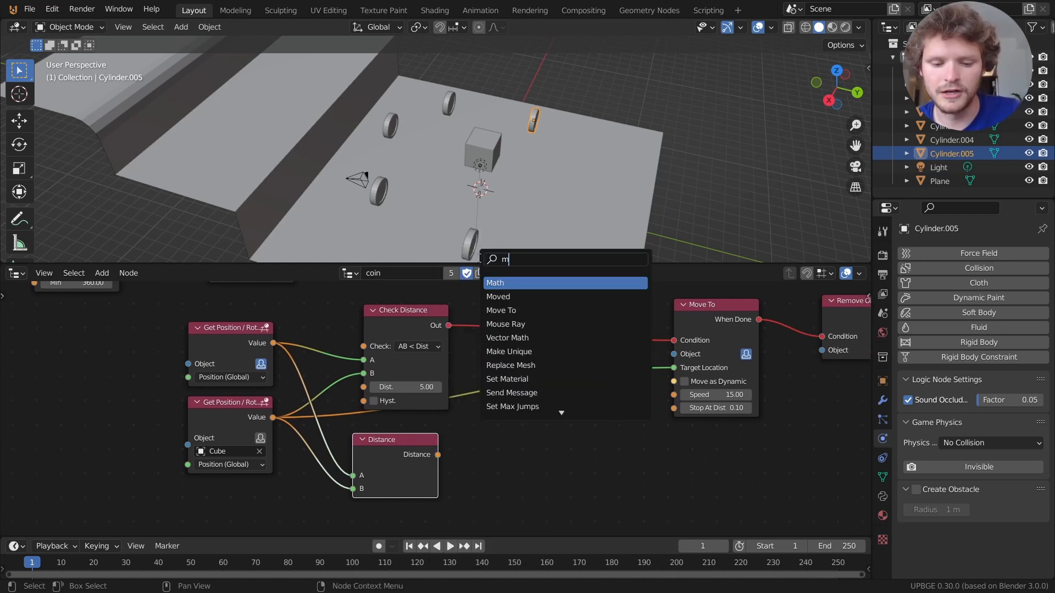
{"action": "type", "text": "ath"}
{"action": "left_click", "coordinate": [496, 282]}
{"action": "left_click_drag", "start_coordinate": [439, 454], "coordinate": [477, 487]}
{"action": "left_click", "coordinate": [493, 474]}
{"action": "left_click", "coordinate": [497, 510]}
{"action": "left_click", "coordinate": [516, 501]}
{"action": "type", "text": "5"}
{"action": "key", "text": "Return"}
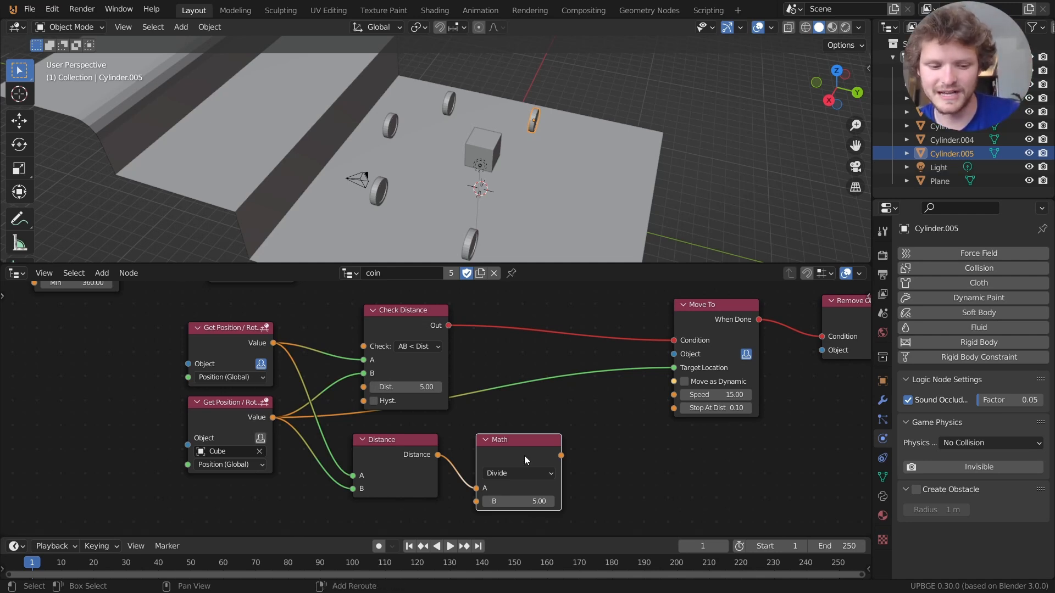
Duplicate it as a Subtract node computing 1 minus the division result.
{"action": "key", "text": "shift+d"}
{"action": "left_click", "coordinate": [575, 463]}
{"action": "left_click_drag", "start_coordinate": [563, 463], "coordinate": [584, 502]}
{"action": "left_click", "coordinate": [603, 473]}
{"action": "left_click", "coordinate": [605, 492]}
{"action": "left_click", "coordinate": [627, 490]}
{"action": "type", "text": "1"}
{"action": "key", "text": "Return"}
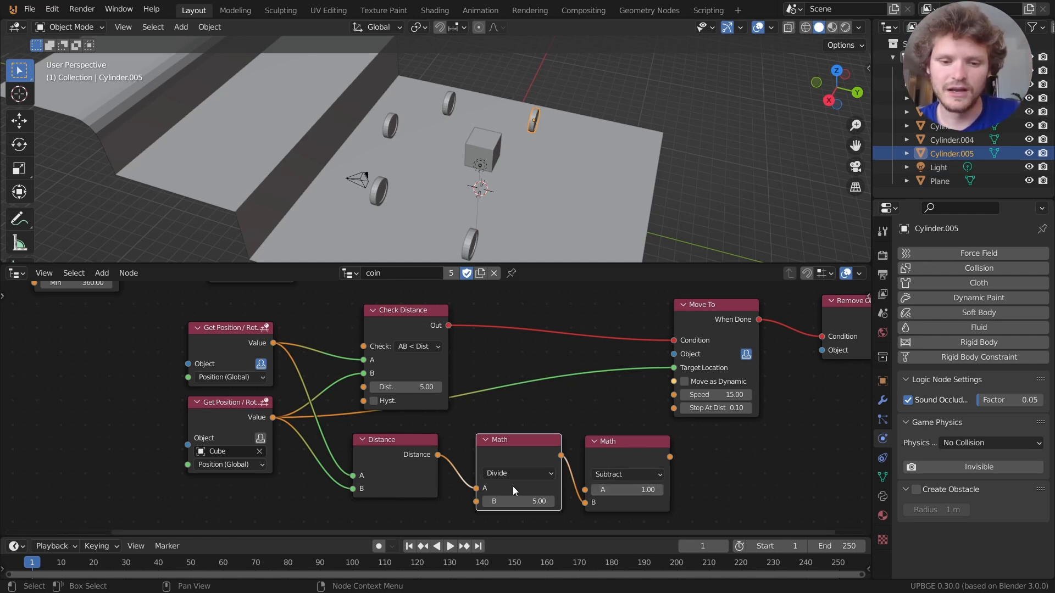
Duplicate the Subtract node as a Multiply node that multiplies the result by 5.
{"action": "middle_click_drag", "start_coordinate": [673, 463], "coordinate": [507, 451]}
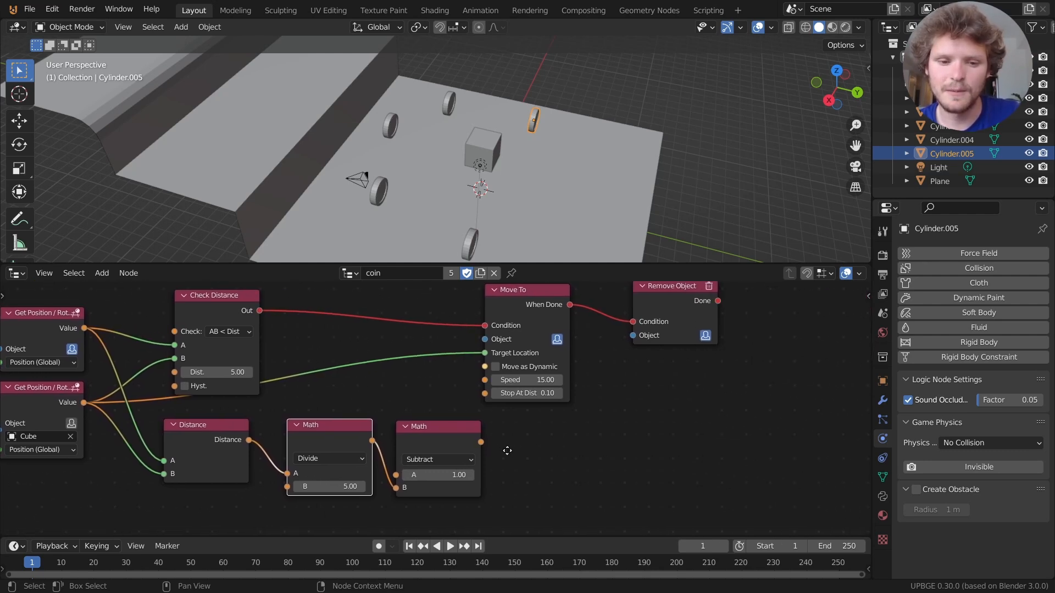
{"action": "left_click", "coordinate": [430, 434]}
{"action": "key", "text": "shift+d"}
{"action": "left_click", "coordinate": [550, 429]}
{"action": "left_click_drag", "start_coordinate": [480, 442], "coordinate": [536, 463]}
{"action": "left_click", "coordinate": [545, 454]}
{"action": "left_click", "coordinate": [553, 470]}
{"action": "left_click", "coordinate": [556, 482]}
{"action": "left_click", "coordinate": [678, 466]}
Shift Move To and Remove Object right and connect the Multiply result to Move To's Speed.
{"action": "middle_click_drag", "start_coordinate": [603, 401], "coordinate": [564, 450]}
{"action": "left_click_drag", "start_coordinate": [671, 408], "coordinate": [502, 354]}
{"action": "left_click_drag", "start_coordinate": [502, 355], "coordinate": [721, 358]}
{"action": "left_click_drag", "start_coordinate": [563, 486], "coordinate": [665, 432]}
Play the game and drive the cube among the coins to test the distance-based speed.
{"action": "key", "text": "p"}
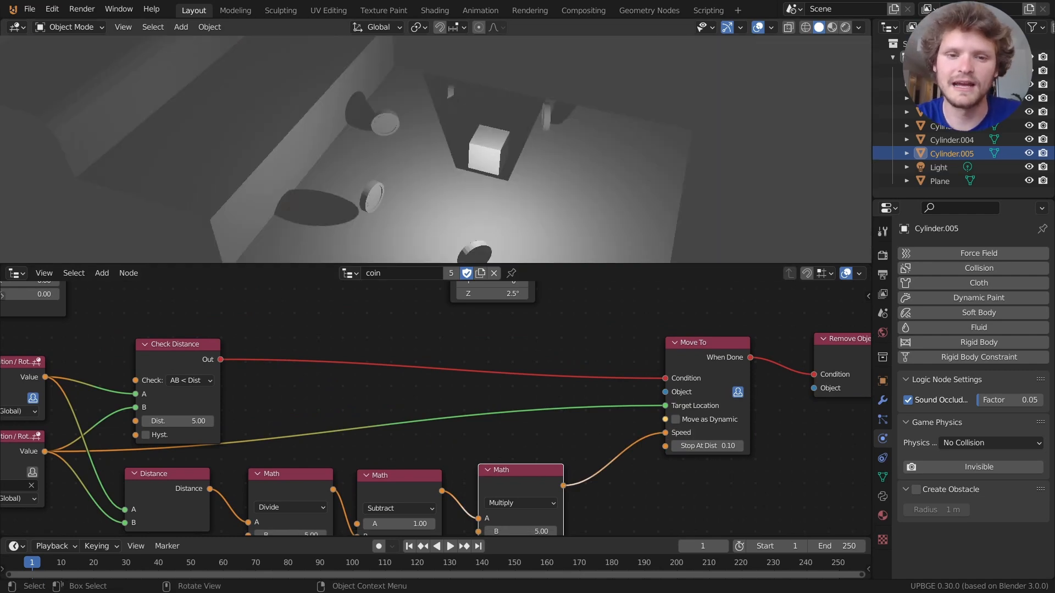
{"action": "key", "text": "w"}
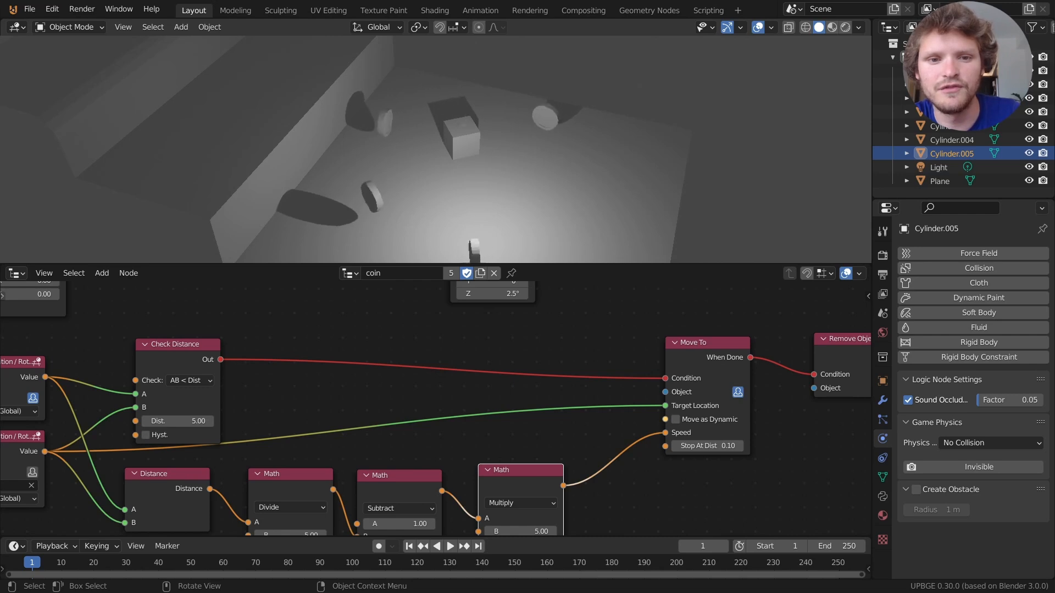
{"action": "key", "text": "Escape"}
Replay the game, steering the cube into the coins above and to the right.
{"action": "key", "text": "p"}
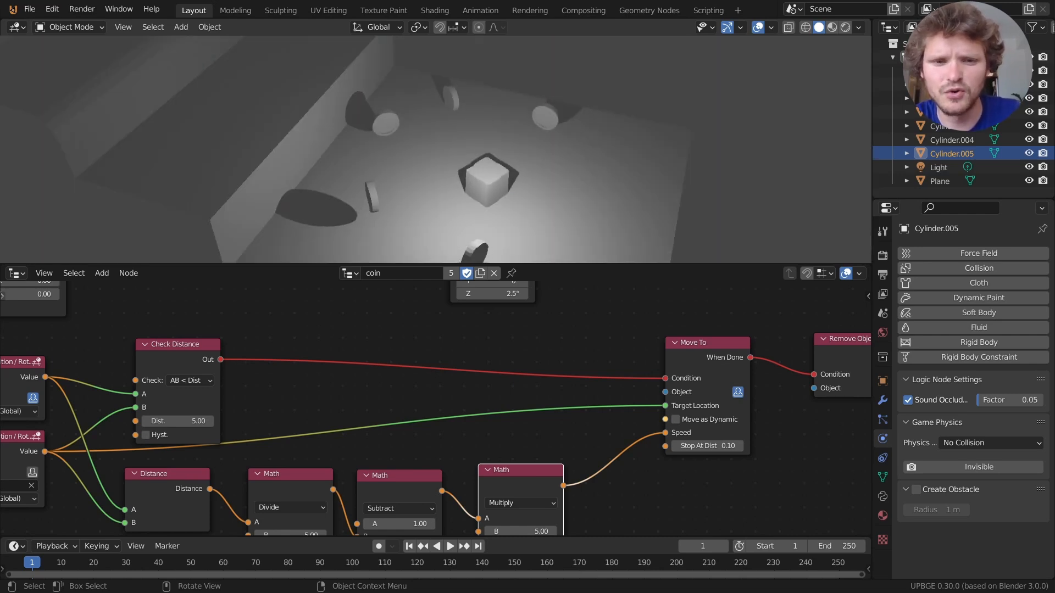
{"action": "key", "text": "w"}
{"action": "key", "text": "w"}
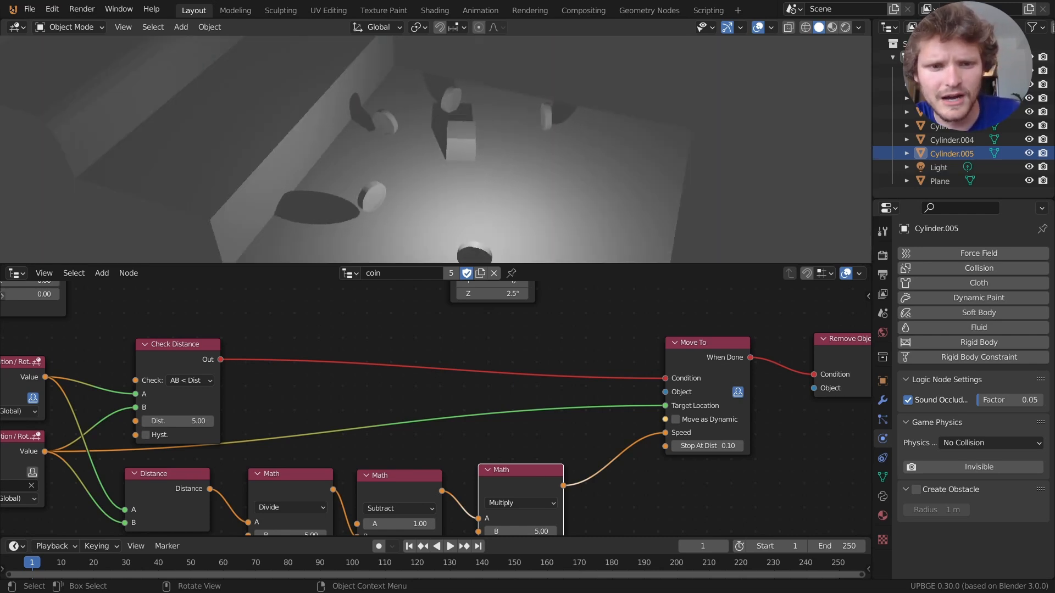
{"action": "key", "text": "a"}
{"action": "key", "text": "w"}
{"action": "key", "text": "d"}
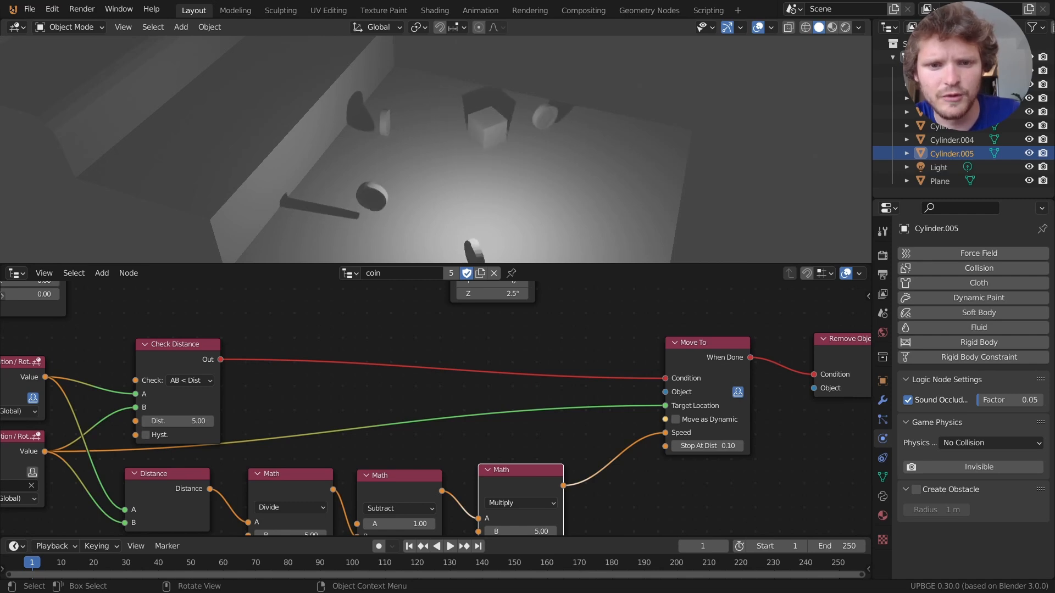
{"action": "key", "text": "Escape"}
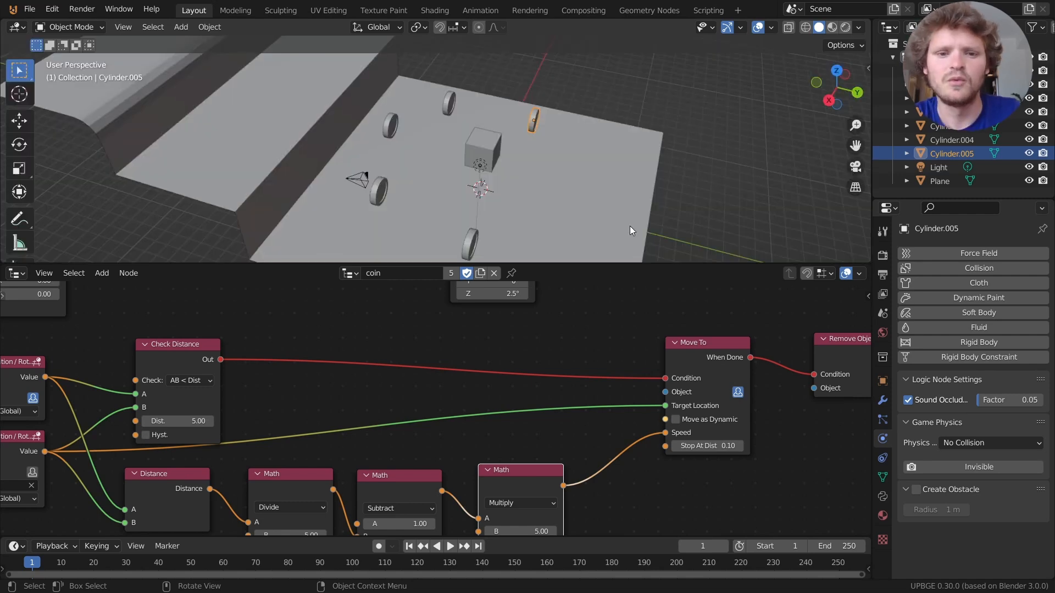
Raise the Multiply node's B value to 25 and start the game again.
{"action": "middle_click_drag", "start_coordinate": [266, 453], "coordinate": [525, 420]}
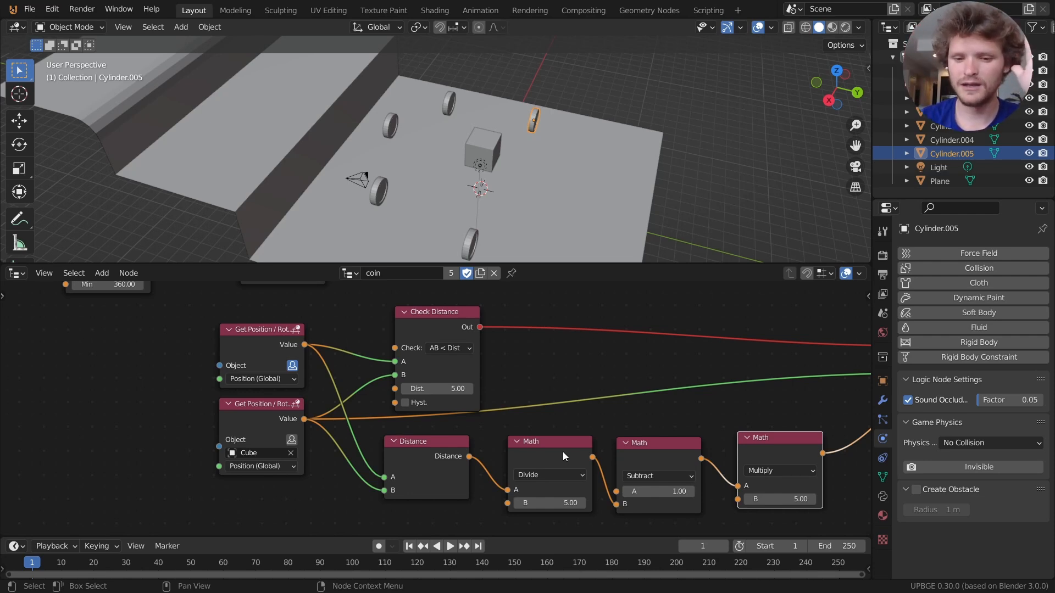
{"action": "middle_click_drag", "start_coordinate": [660, 471], "coordinate": [513, 470]}
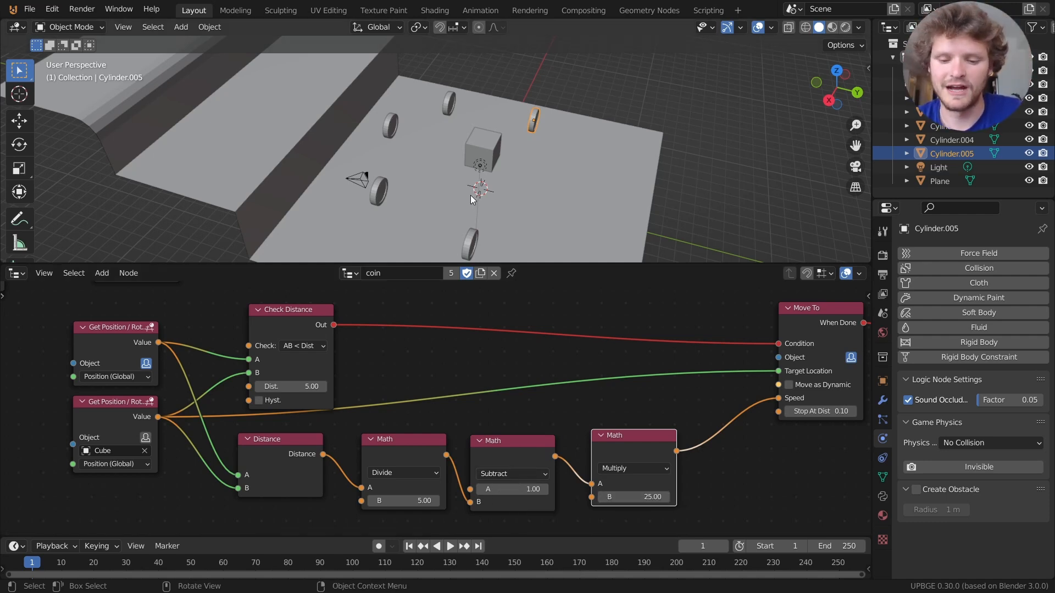
{"action": "key", "text": "p"}
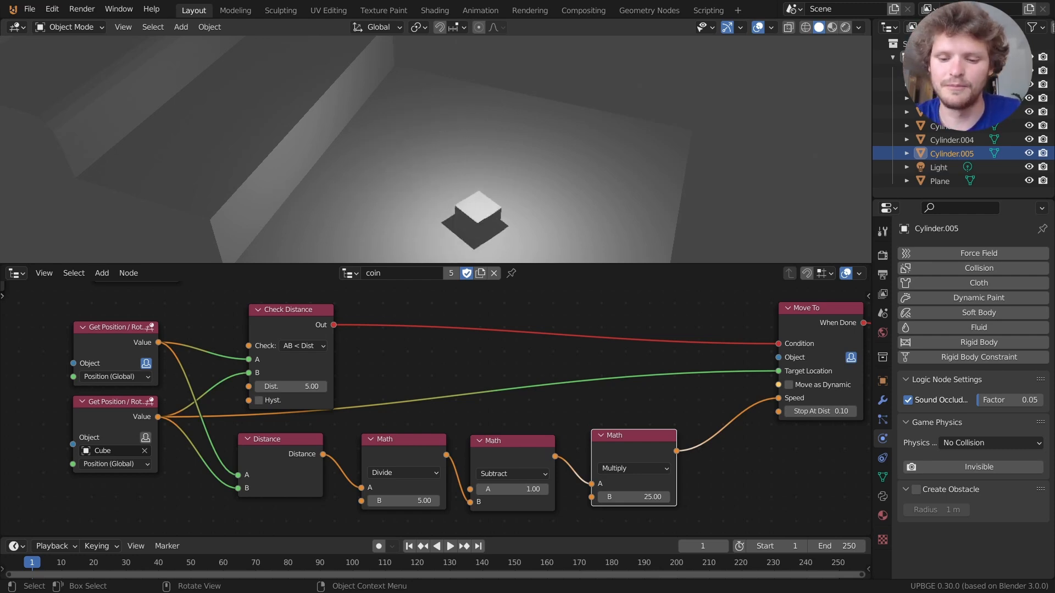
Run two more play tests of the faster coins, then pan to the Move To and Remove Object nodes.
{"action": "key", "text": "Escape"}
{"action": "key", "text": "p"}
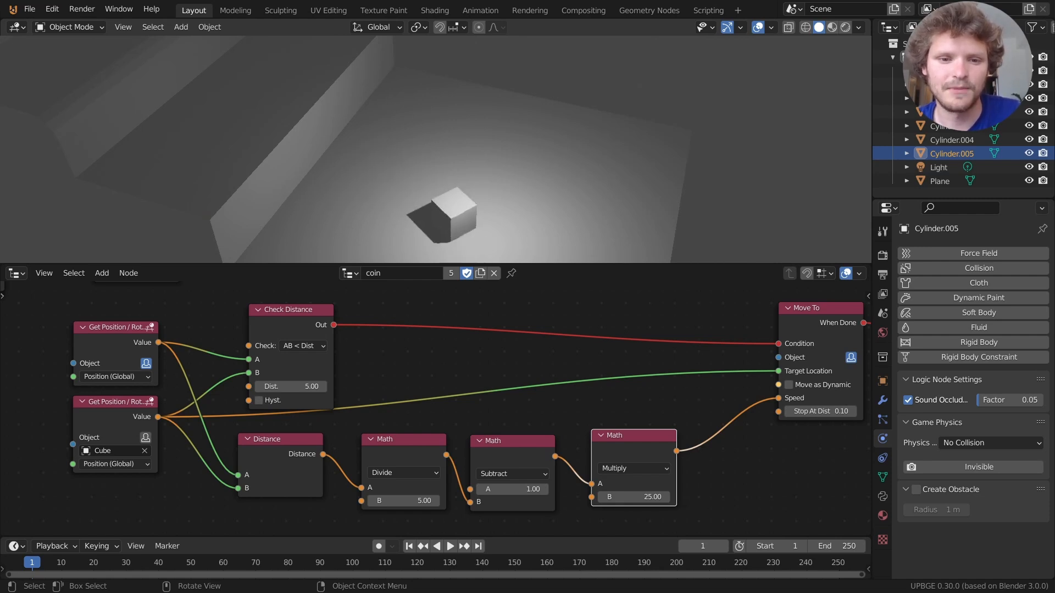
{"action": "key", "text": "Escape"}
{"action": "key", "text": "p"}
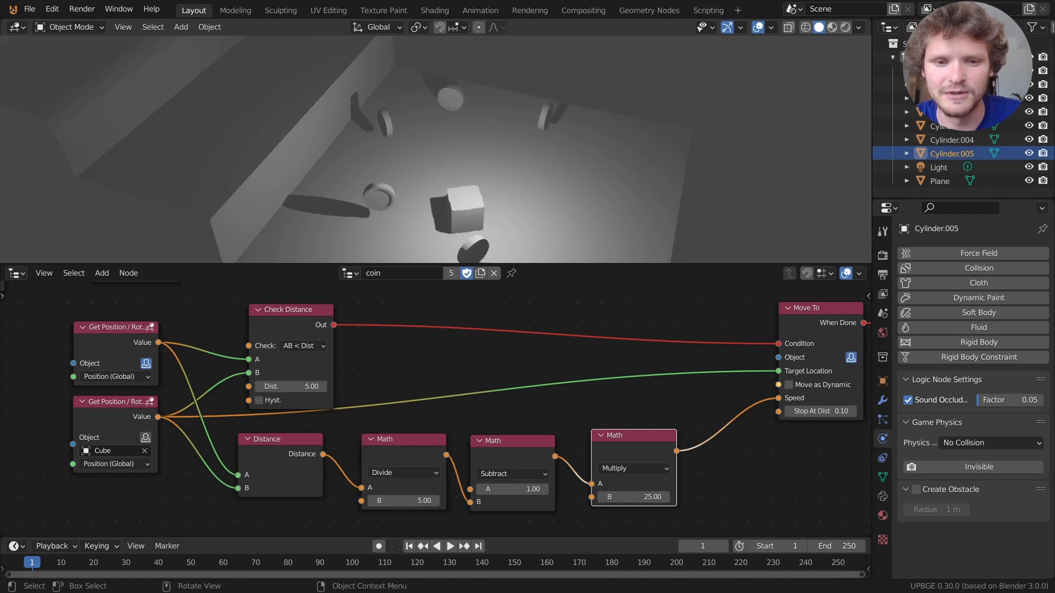
{"action": "key", "text": "Escape"}
{"action": "middle_click_drag", "start_coordinate": [699, 374], "coordinate": [358, 379]}
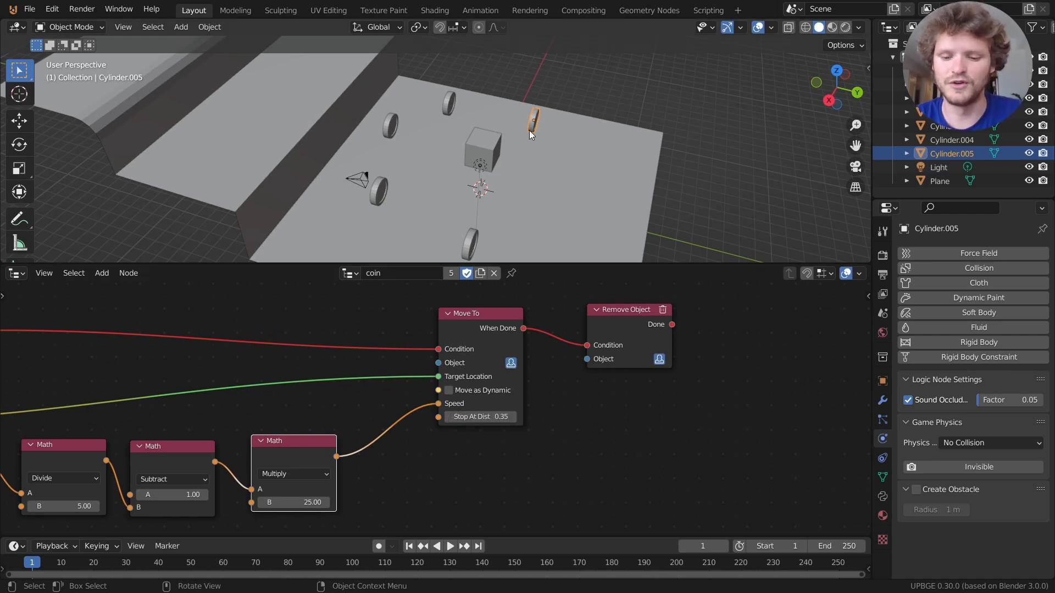
Play the game and drive the cube around to collect coins with the 0.35 stop distance.
{"action": "key", "text": "p"}
{"action": "key", "text": "d"}
{"action": "key", "text": "w"}
{"action": "key", "text": "a"}
{"action": "key", "text": "w"}
{"action": "key", "text": "a"}
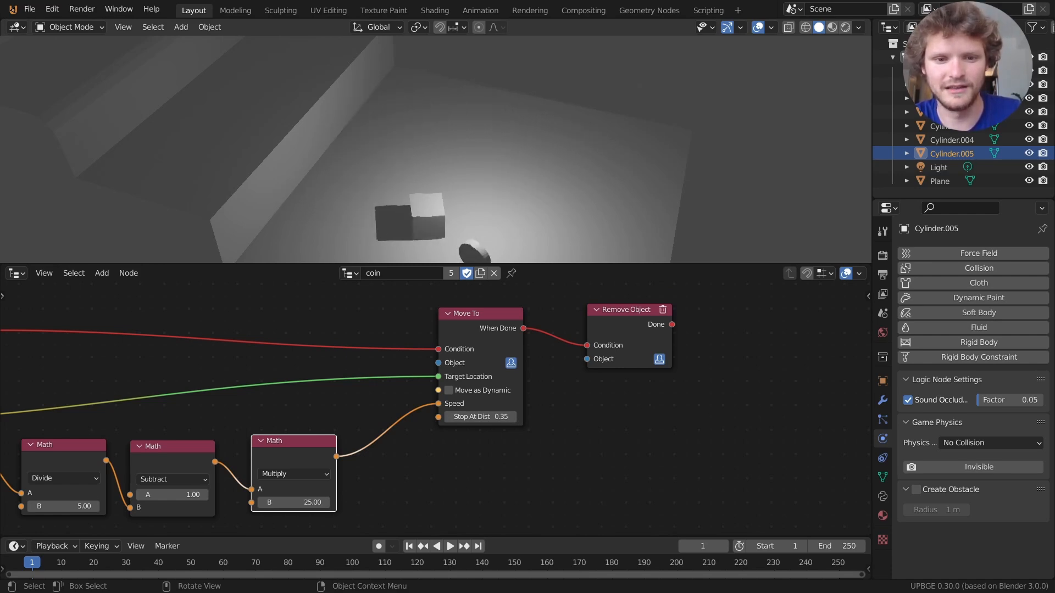
{"action": "key", "text": "Escape"}
Move the Move To and Remove Object nodes further right to make room.
{"action": "middle_click_drag", "start_coordinate": [223, 460], "coordinate": [193, 484]}
{"action": "left_click_drag", "start_coordinate": [574, 491], "coordinate": [221, 348]}
{"action": "key", "text": "g"}
{"action": "left_click", "coordinate": [486, 347]}
{"action": "middle_click_drag", "start_coordinate": [324, 378], "coordinate": [481, 347]}
Add a Formula node and feed the Subtract result into its input a.
{"action": "key", "text": "shift+a"}
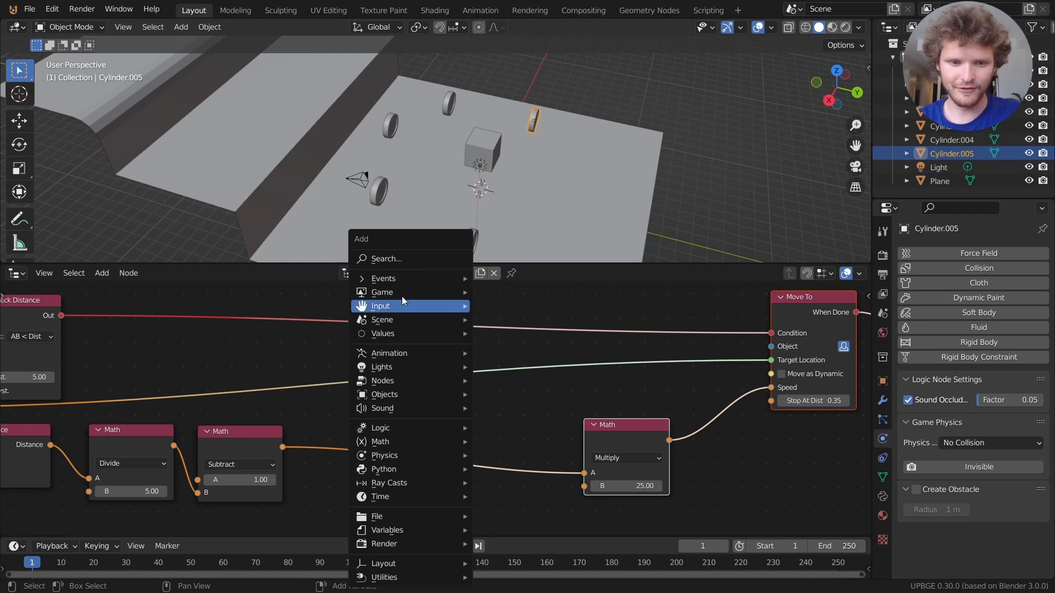
{"action": "left_click", "coordinate": [397, 259]}
{"action": "type", "text": "form"}
{"action": "key", "text": "Return"}
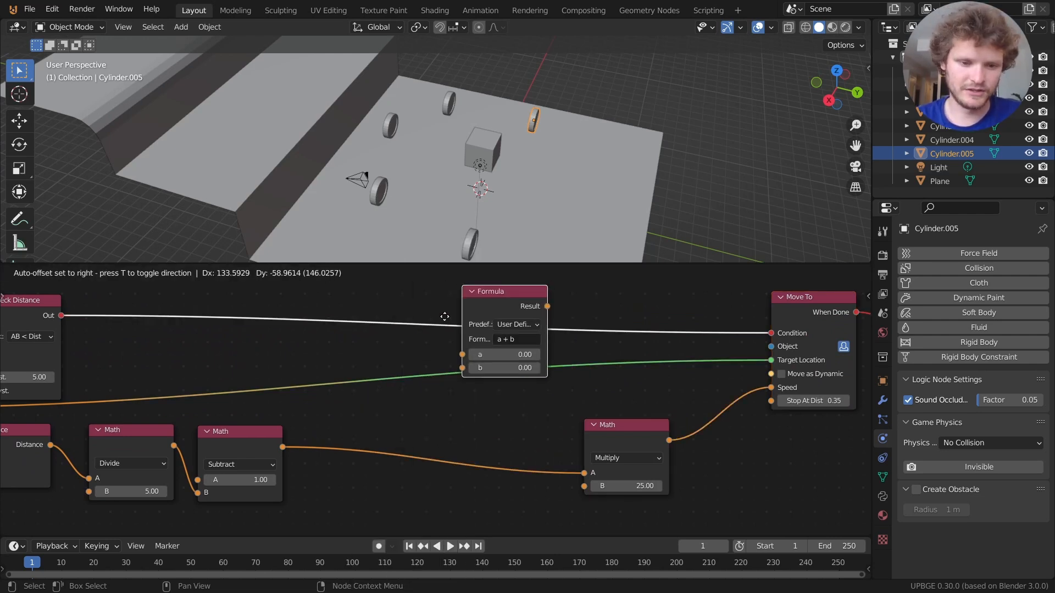
{"action": "left_click", "coordinate": [399, 445]}
{"action": "middle_click_drag", "start_coordinate": [278, 438], "coordinate": [450, 394]}
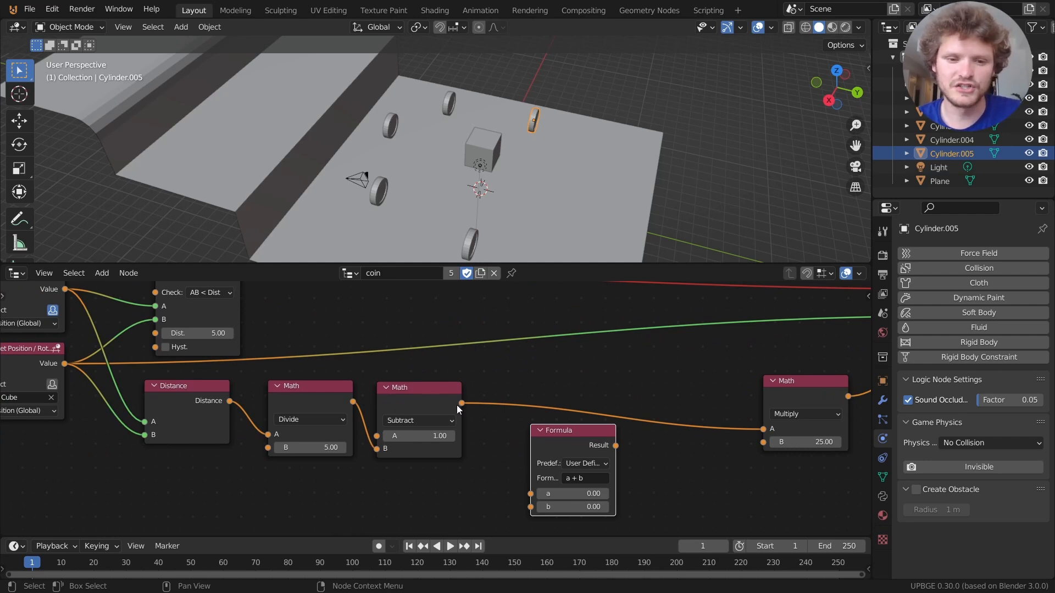
{"action": "left_click_drag", "start_coordinate": [461, 403], "coordinate": [532, 496]}
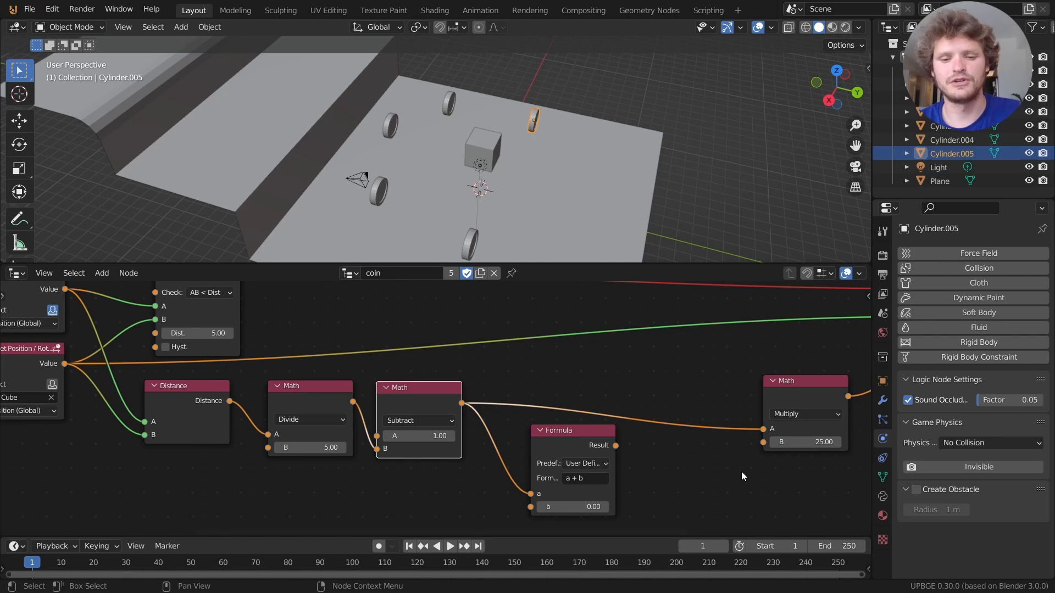
Set the Formula to pow(a,b) with b = 2, route it into Multiply, and playtest.
{"action": "left_click", "coordinate": [578, 464]}
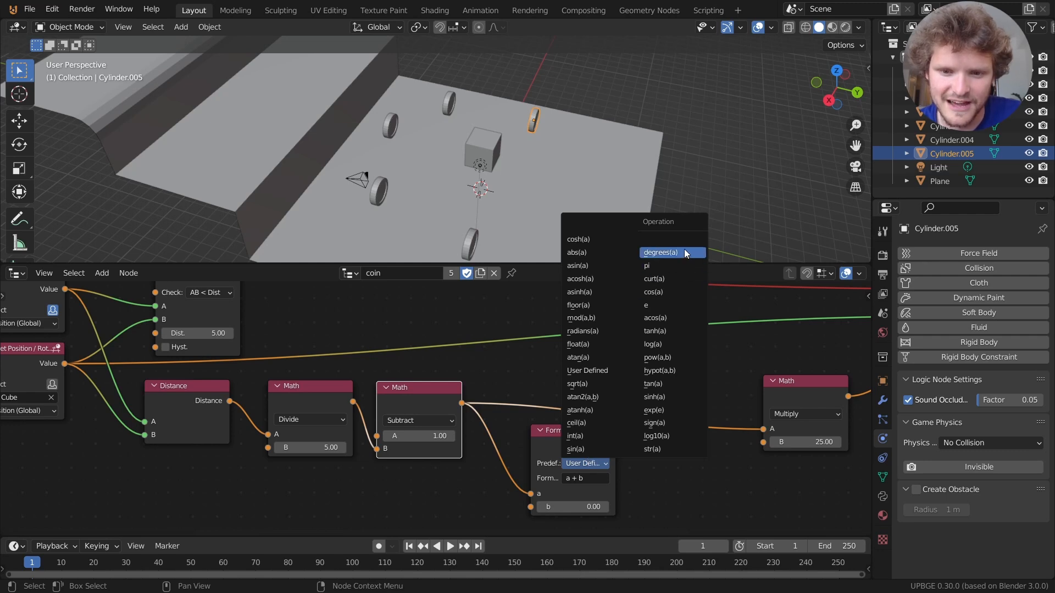
{"action": "left_click", "coordinate": [654, 358]}
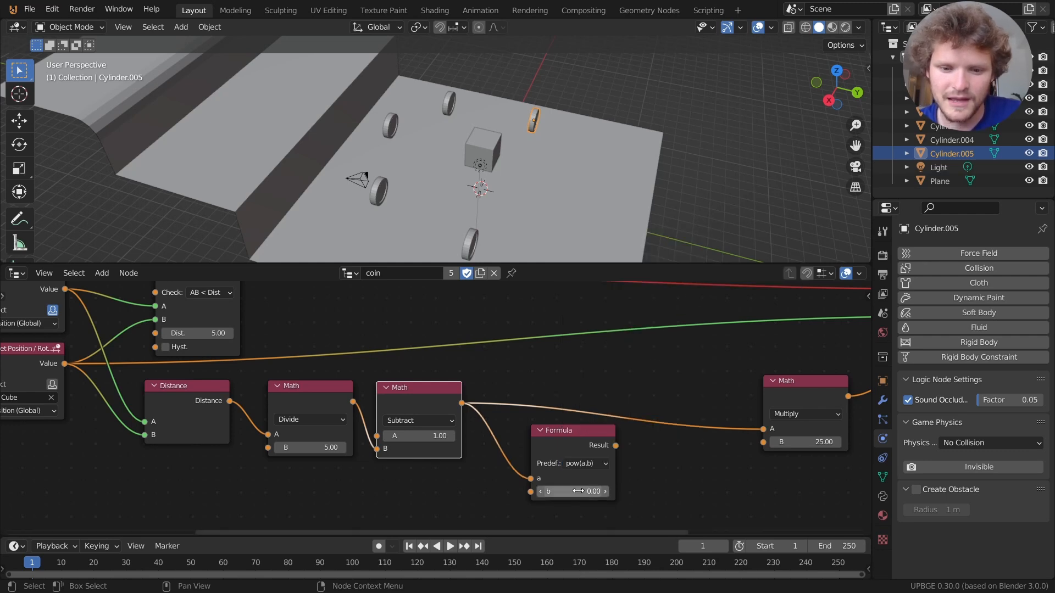
{"action": "type", "text": "2"}
{"action": "key", "text": "Return"}
{"action": "middle_click_drag", "start_coordinate": [447, 428], "coordinate": [391, 425]}
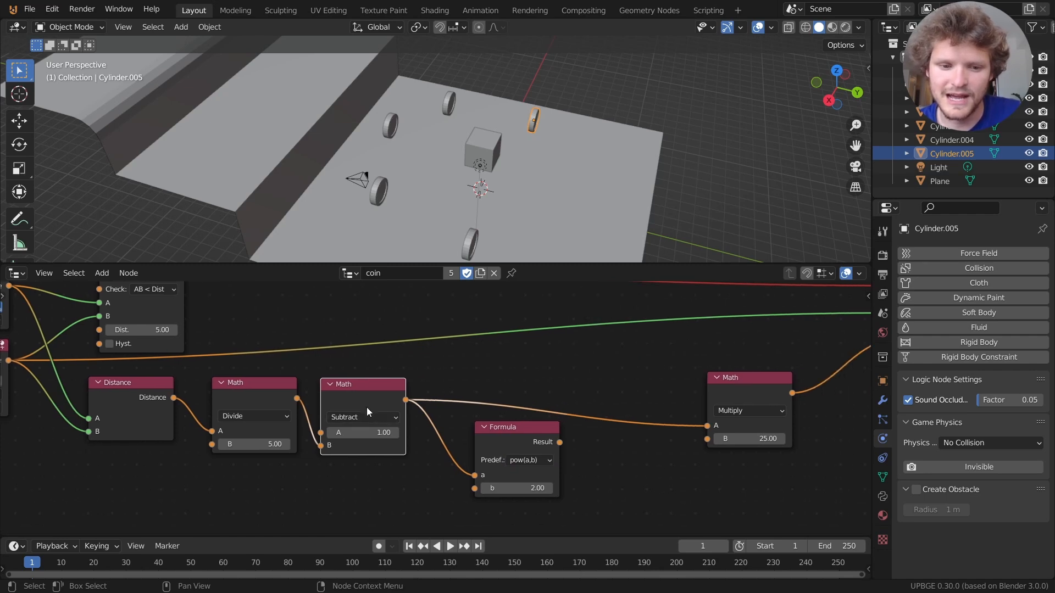
{"action": "left_click_drag", "start_coordinate": [559, 442], "coordinate": [707, 426]}
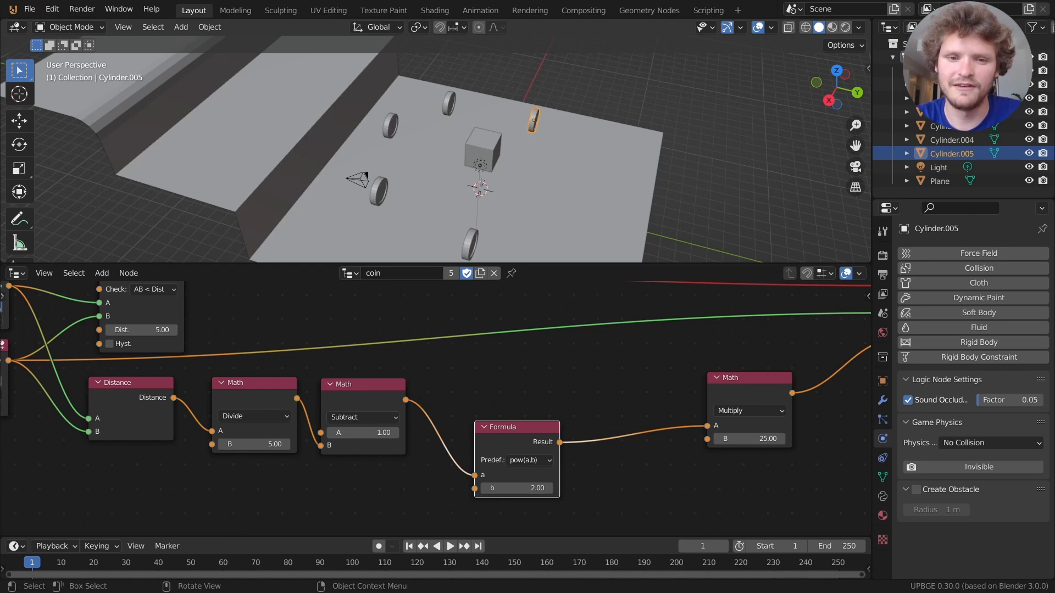
{"action": "key", "text": "p"}
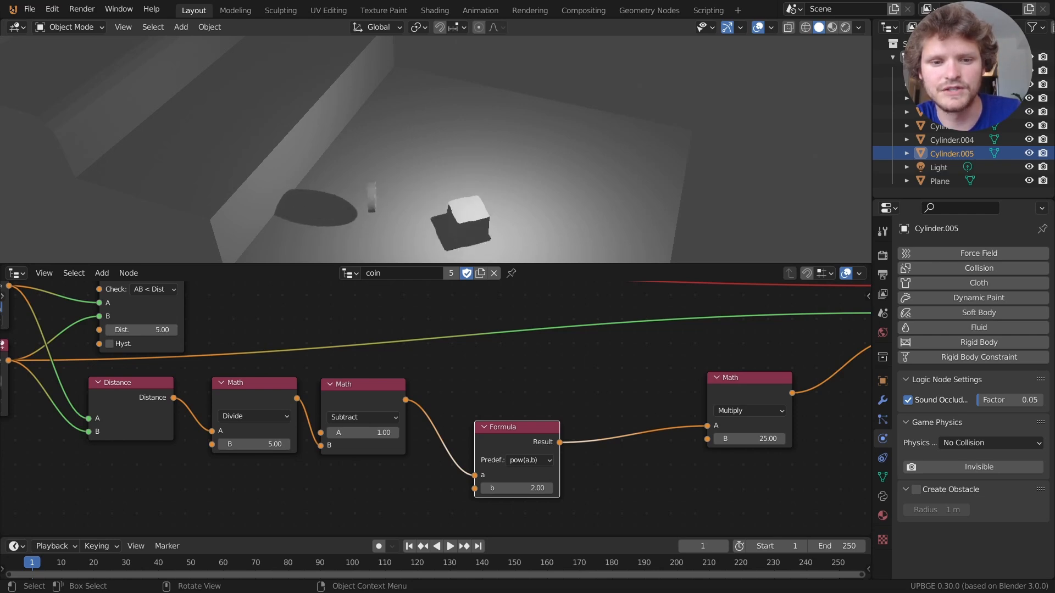
{"action": "key", "text": "Escape"}
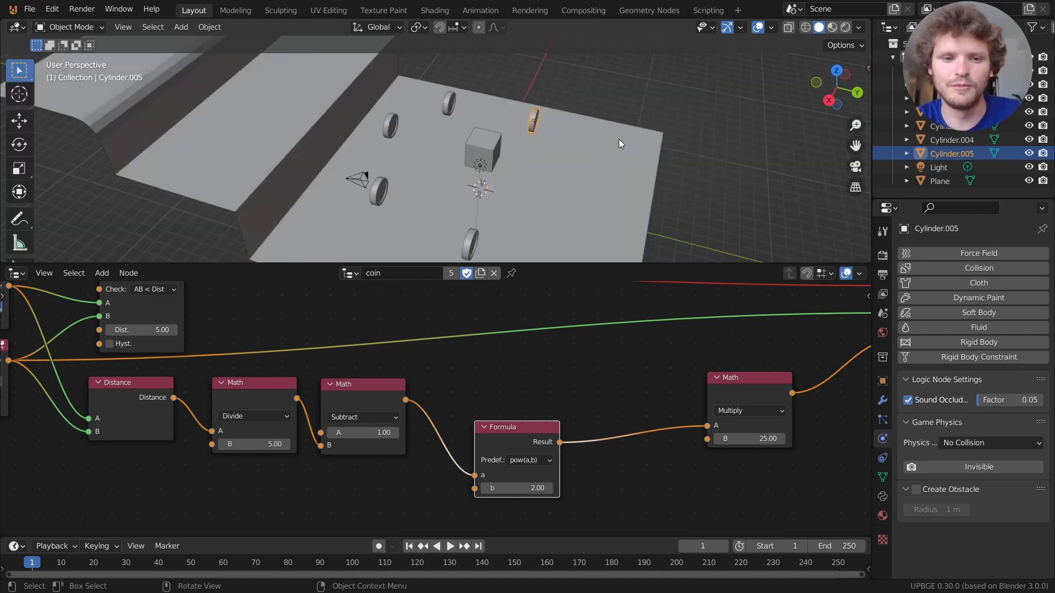
Change the Check Distance Dist and the Divide node's B from 5 to 8.
{"action": "middle_click_drag", "start_coordinate": [146, 337], "coordinate": [446, 411]}
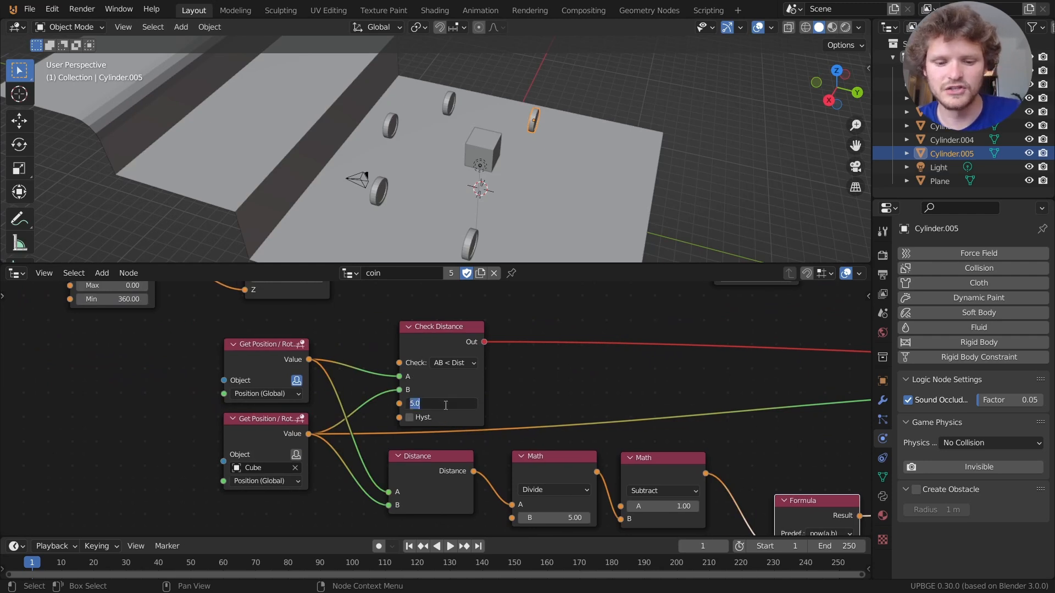
{"action": "middle_click_drag", "start_coordinate": [553, 468], "coordinate": [482, 409]}
{"action": "key", "text": "Return"}
Play-test the 8-unit range, driving the cube so nearby coins fly toward it.
{"action": "key", "text": "p"}
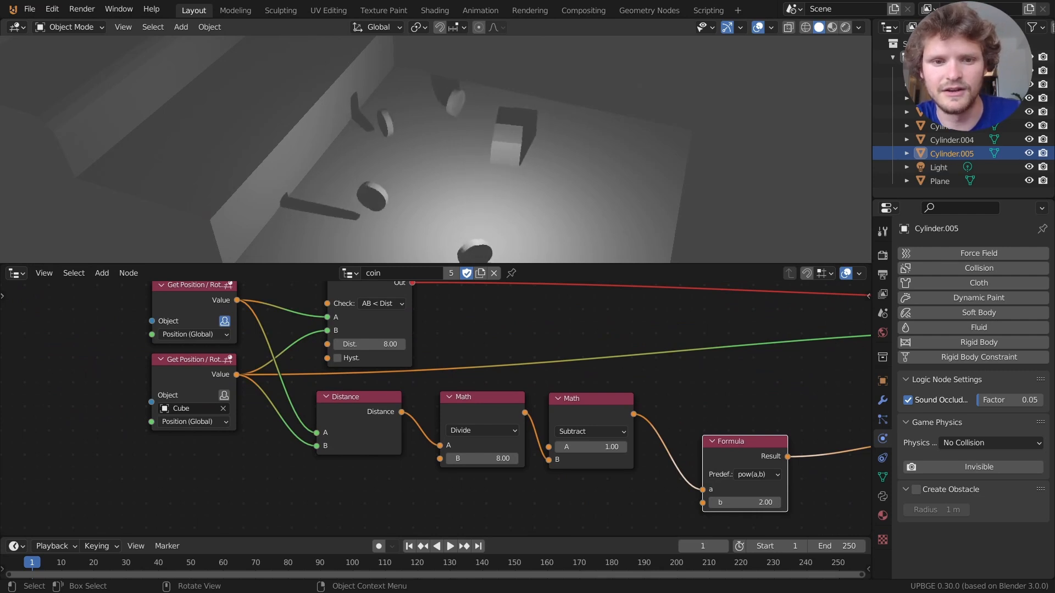
{"action": "key", "text": "w"}
{"action": "key", "text": "a"}
{"action": "key", "text": "s"}
{"action": "key", "text": "w"}
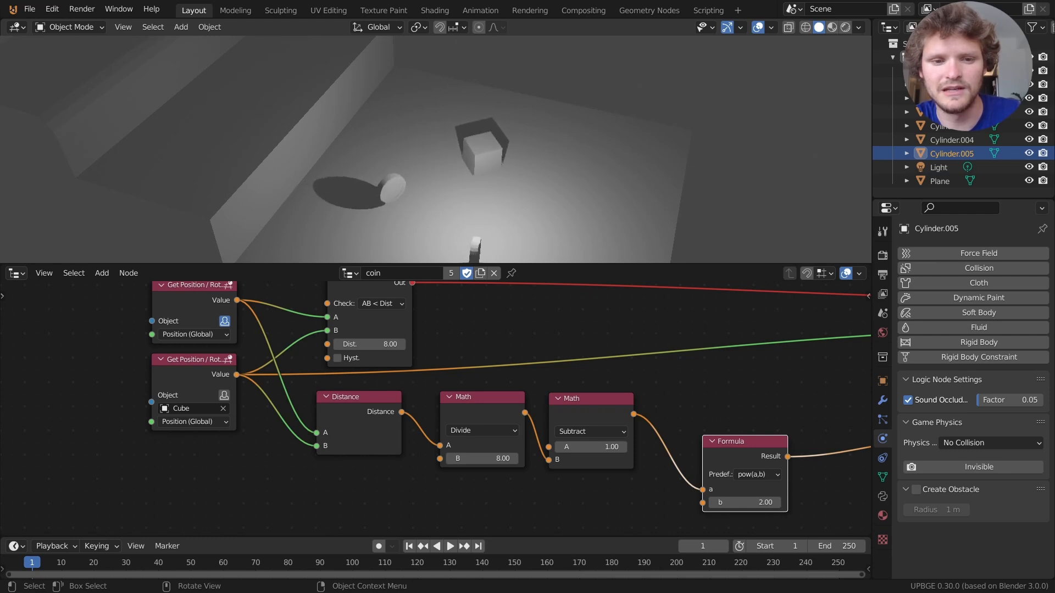
{"action": "key", "text": "s"}
{"action": "key", "text": "w"}
{"action": "key", "text": "s"}
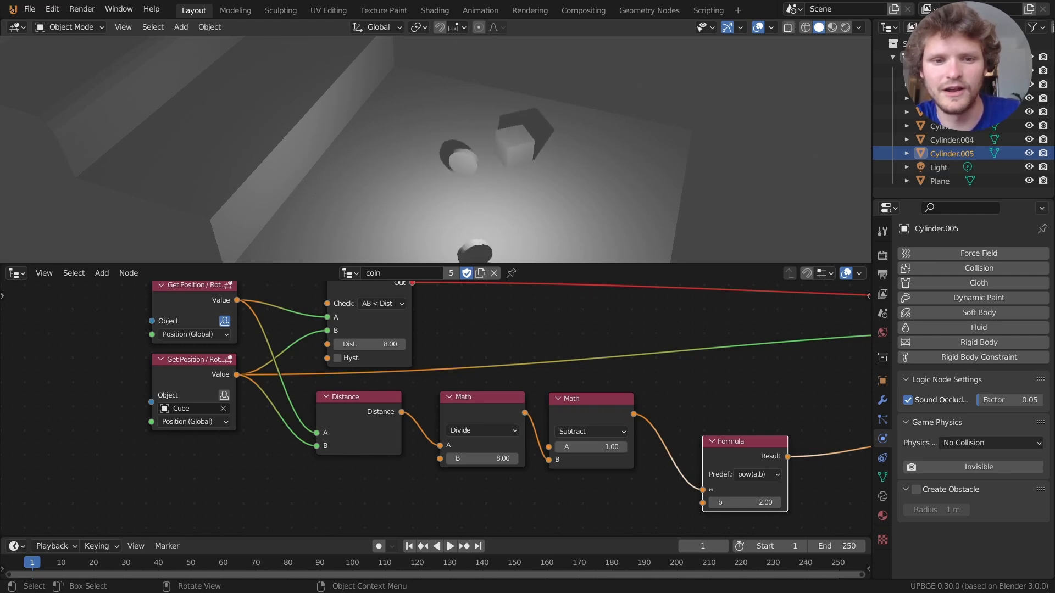
{"action": "key", "text": "w"}
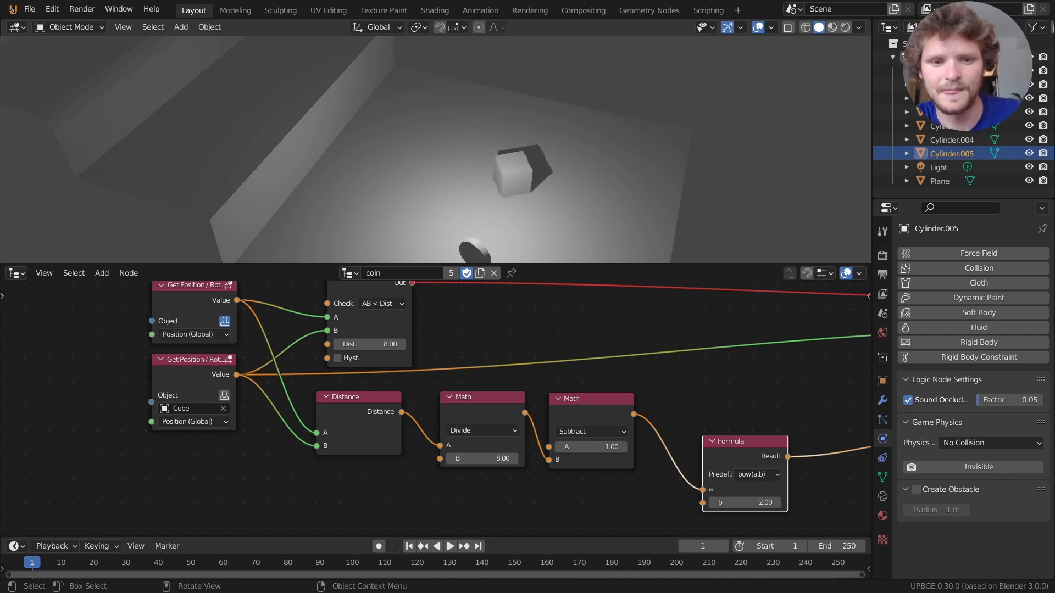
{"action": "key", "text": "a"}
{"action": "key", "text": "w"}
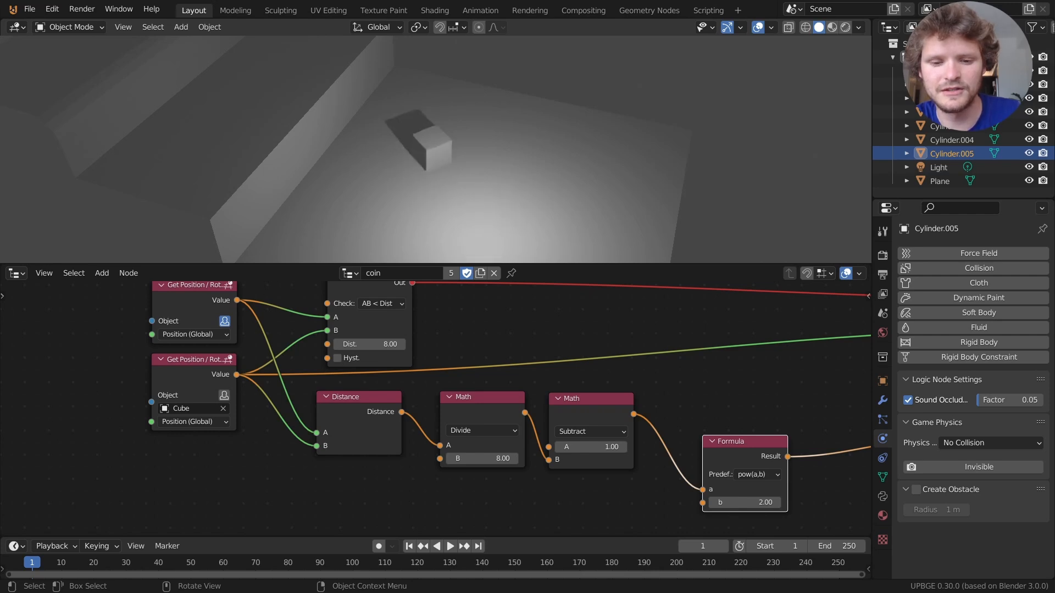
{"action": "key", "text": "Escape"}
Restart the game and steer the cube toward the far-left coins to collect them.
{"action": "key", "text": "p"}
{"action": "key", "text": "w"}
{"action": "key", "text": "a"}
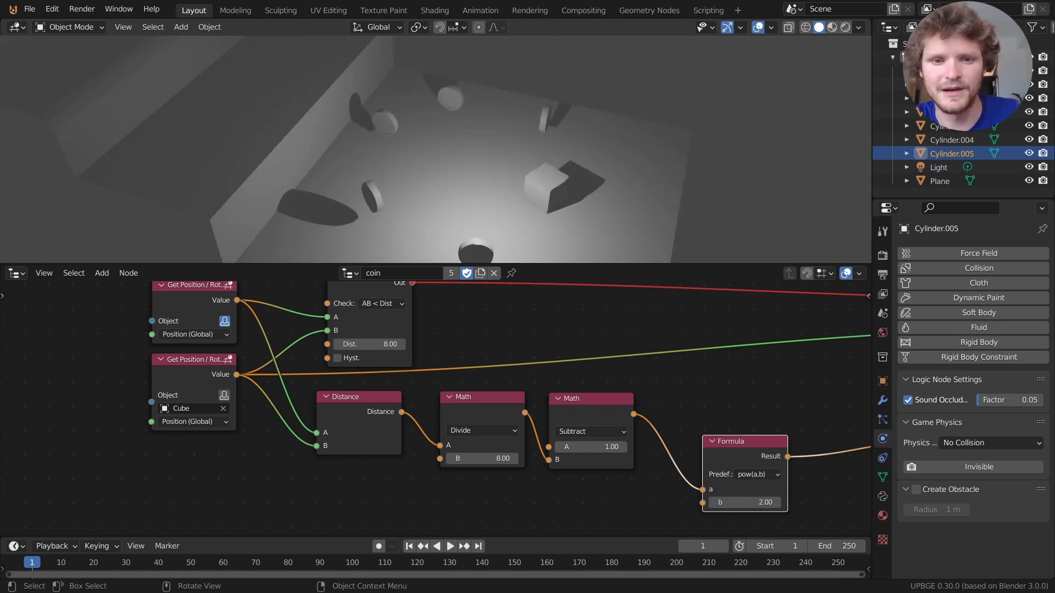
{"action": "key", "text": "w"}
{"action": "key", "text": "a"}
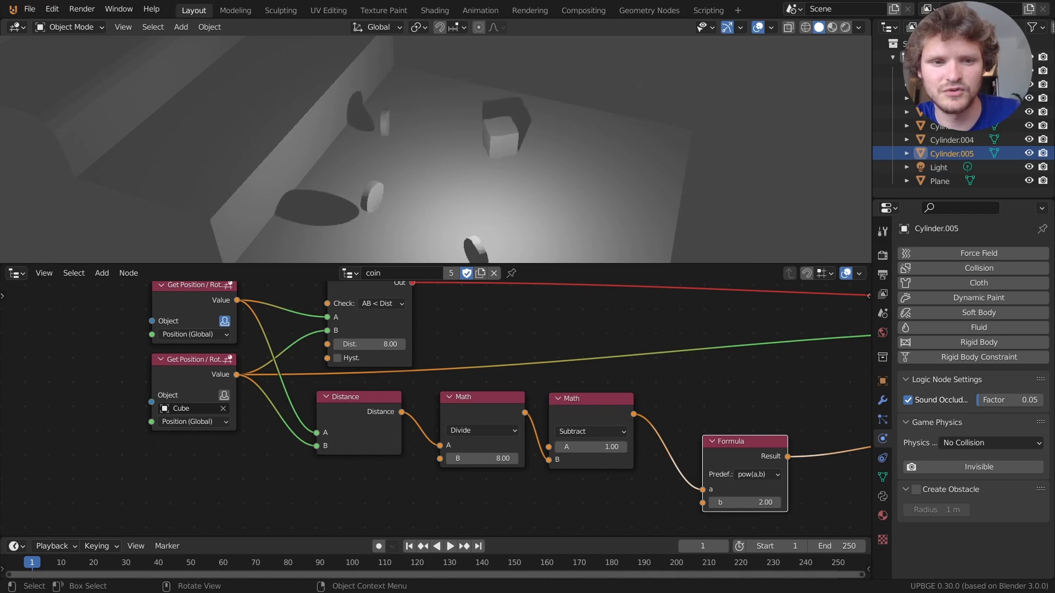
{"action": "key", "text": "w"}
{"action": "key", "text": "a"}
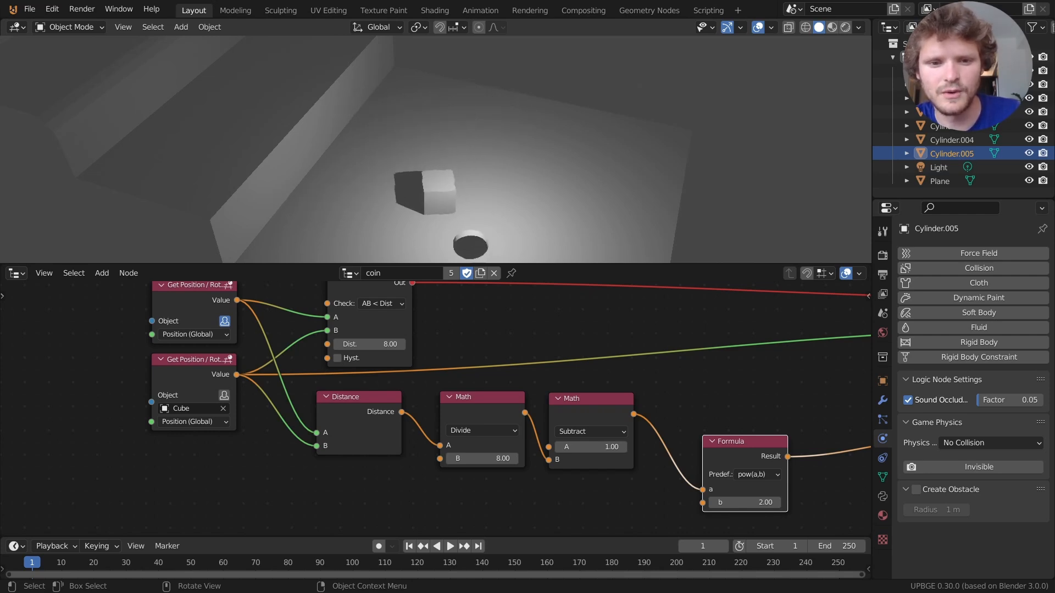
{"action": "key", "text": "a"}
{"action": "key", "text": "w"}
{"action": "key", "text": "Escape"}
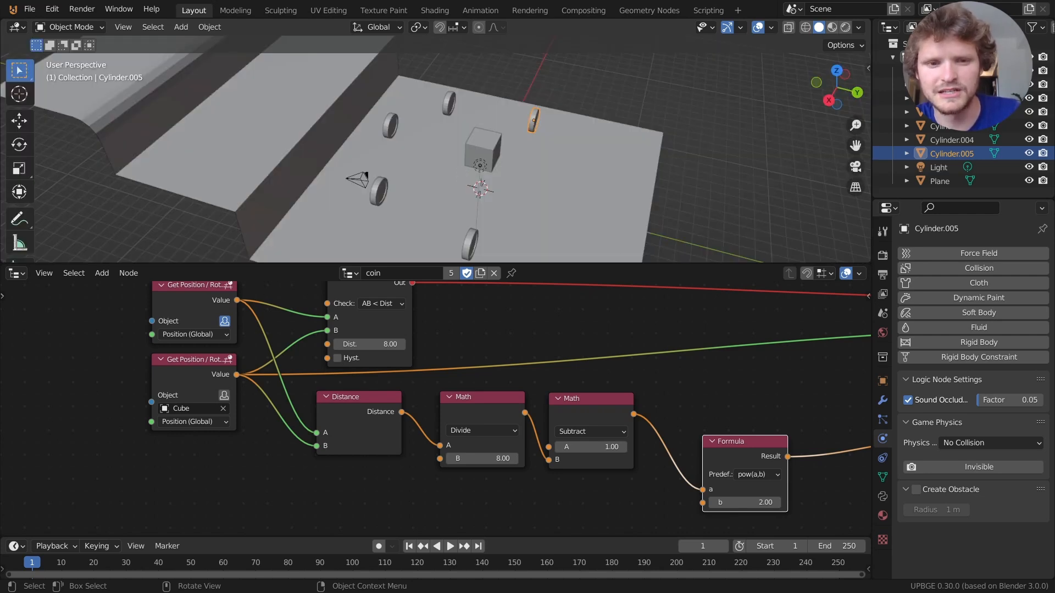
Restart again and weave the cube back and forth so a trailing coin gets caught.
{"action": "key", "text": "p"}
{"action": "key", "text": "w"}
{"action": "key", "text": "a"}
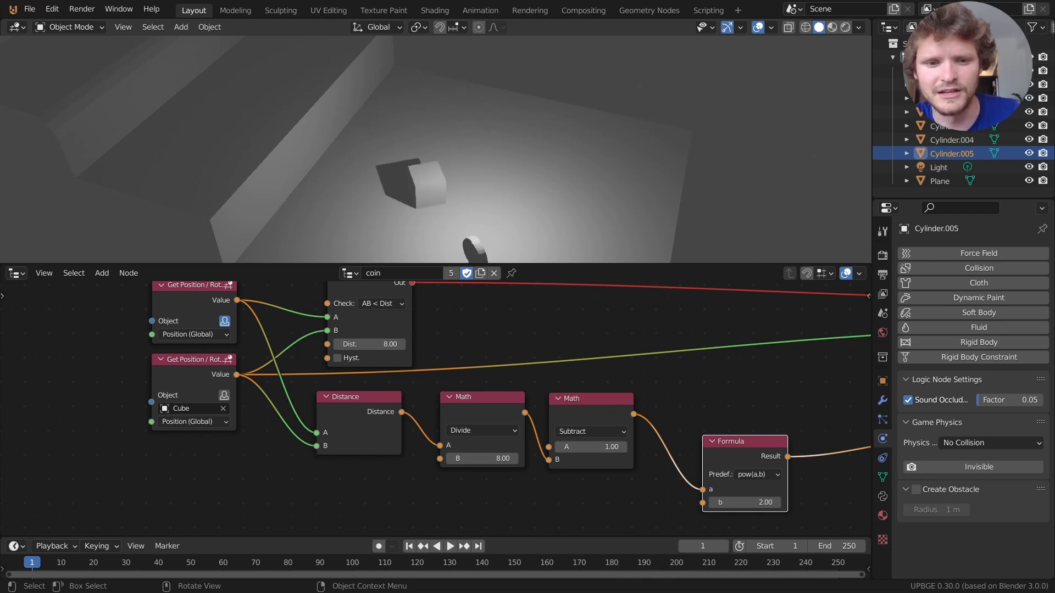
{"action": "key", "text": "w"}
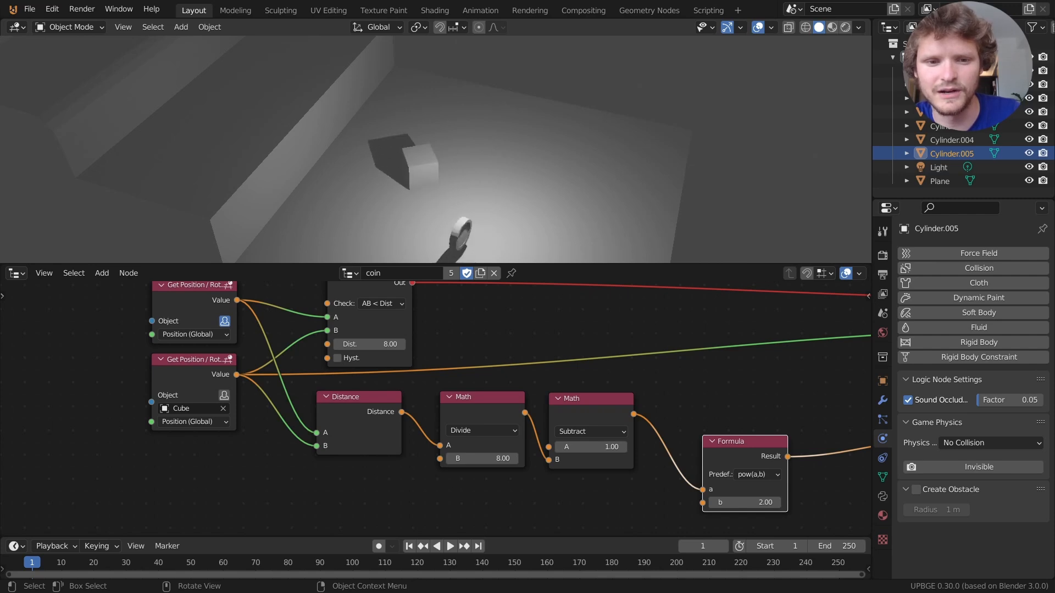
{"action": "key", "text": "s"}
{"action": "key", "text": "w"}
{"action": "key", "text": "s"}
{"action": "key", "text": "w"}
{"action": "key", "text": "s"}
{"action": "key", "text": "w"}
{"action": "key", "text": "s"}
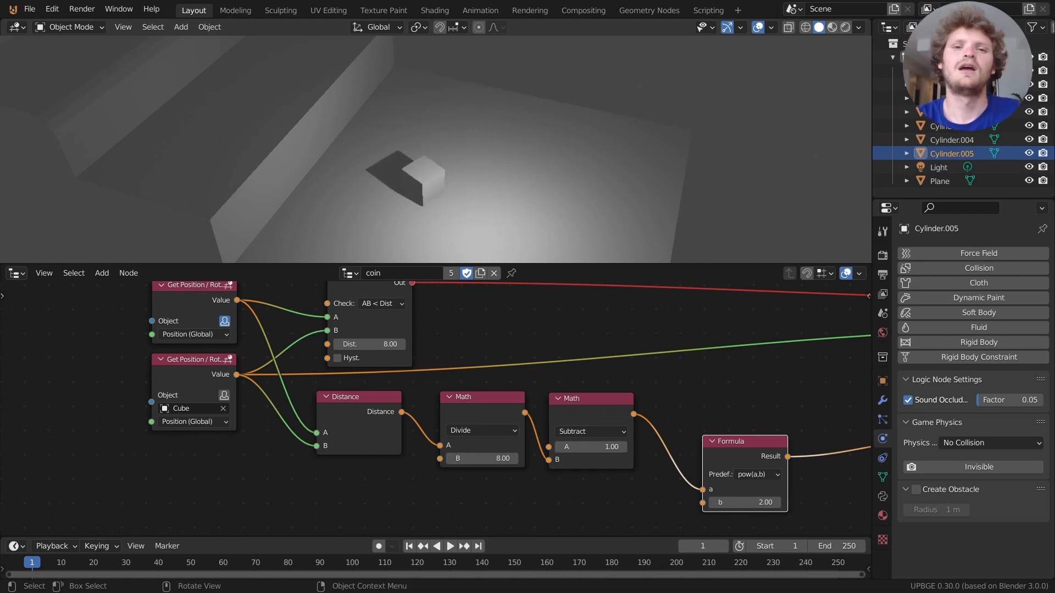
{"action": "key", "text": "Escape"}
Run a final play-test swinging the cube past the coins, then stop the game.
{"action": "key", "text": "p"}
{"action": "key", "text": "w"}
{"action": "key", "text": "a"}
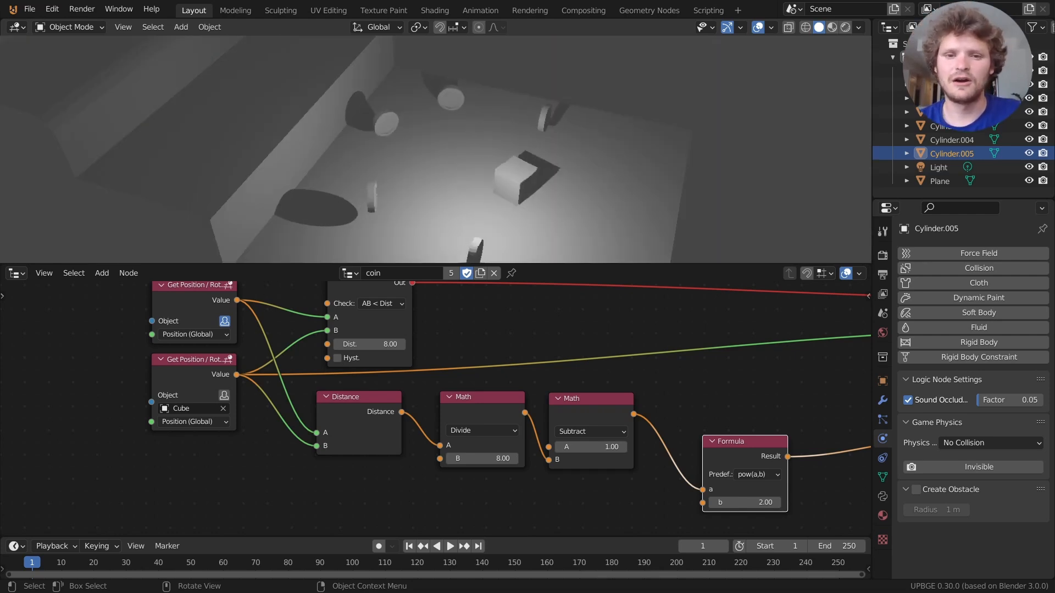
{"action": "key", "text": "d"}
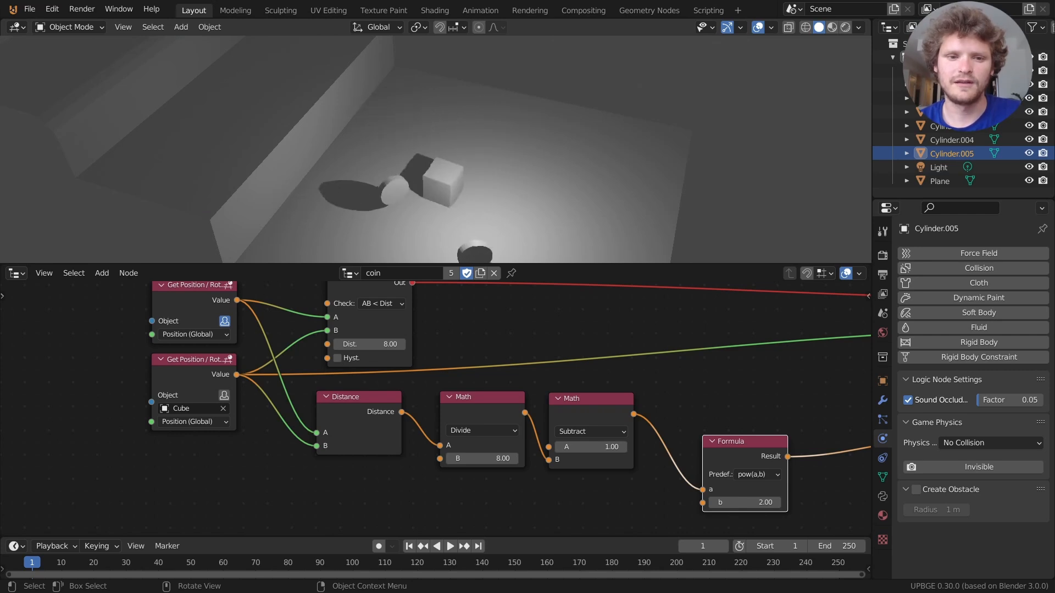
{"action": "key", "text": "a"}
{"action": "key", "text": "d"}
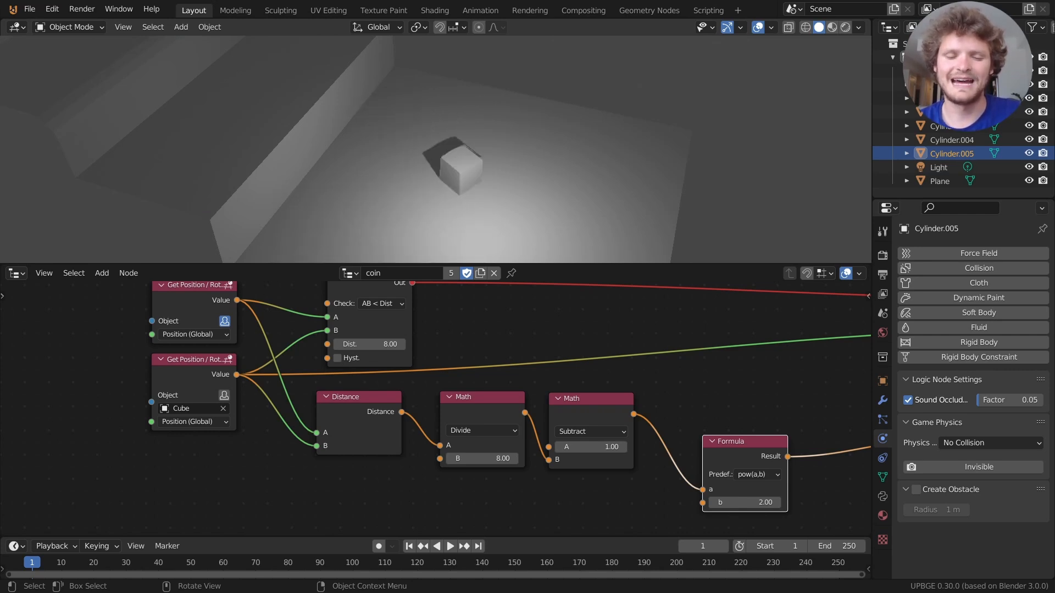
{"action": "key", "text": "a"}
{"action": "key", "text": "Escape"}
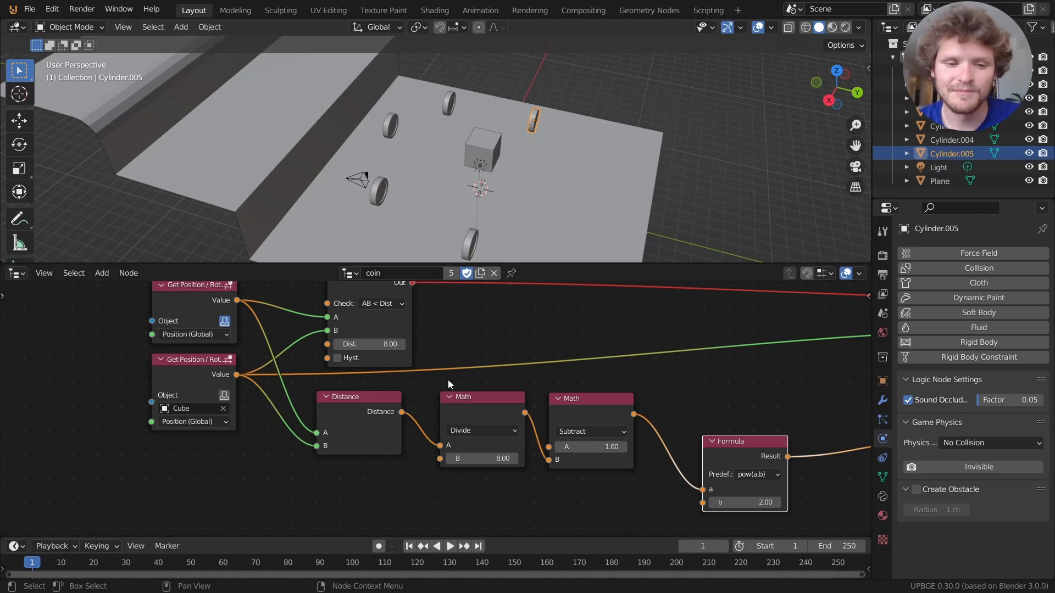
Duplicate a coin and move it along Y onto the raised platform.
{"action": "left_click", "coordinate": [450, 105]}
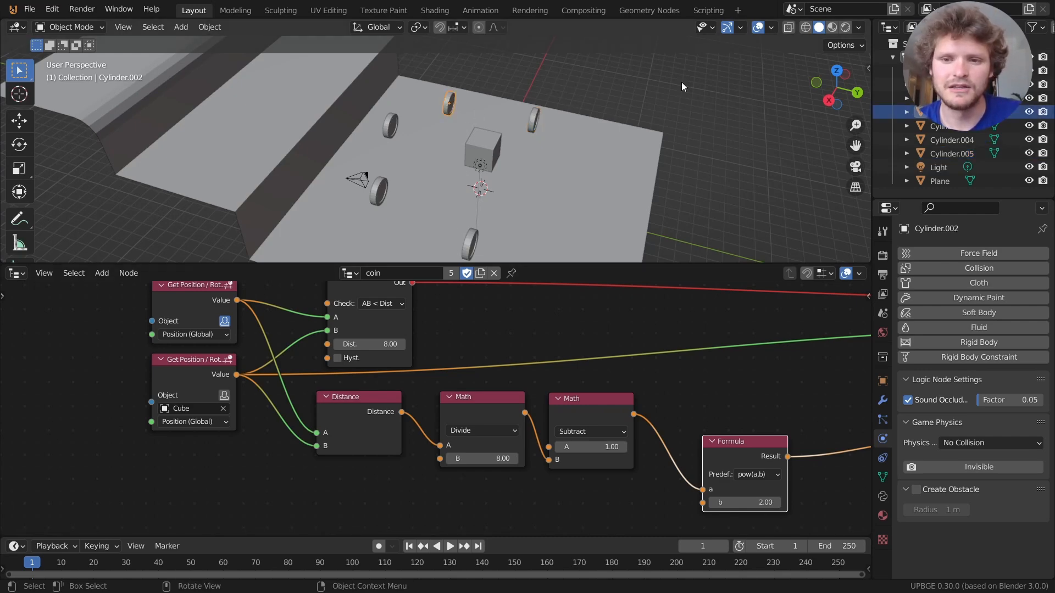
{"action": "left_click", "coordinate": [857, 92]}
{"action": "key", "text": "shift+d"}
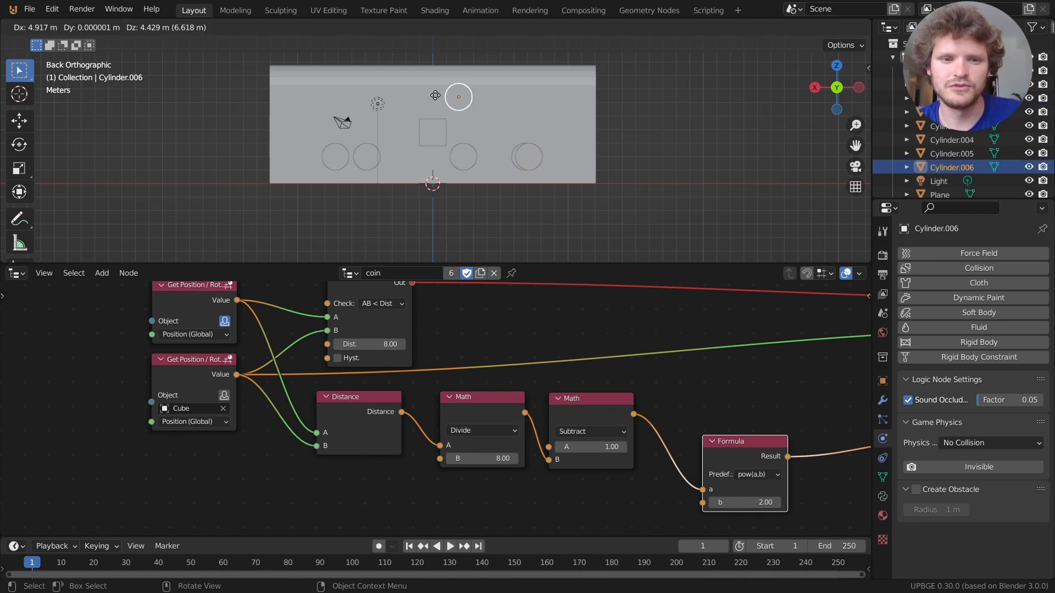
{"action": "left_click", "coordinate": [438, 95]}
{"action": "left_click", "coordinate": [814, 88]}
{"action": "middle_click_drag", "start_coordinate": [481, 117], "coordinate": [479, 135]}
{"action": "key", "text": "g"}
{"action": "key", "text": "y"}
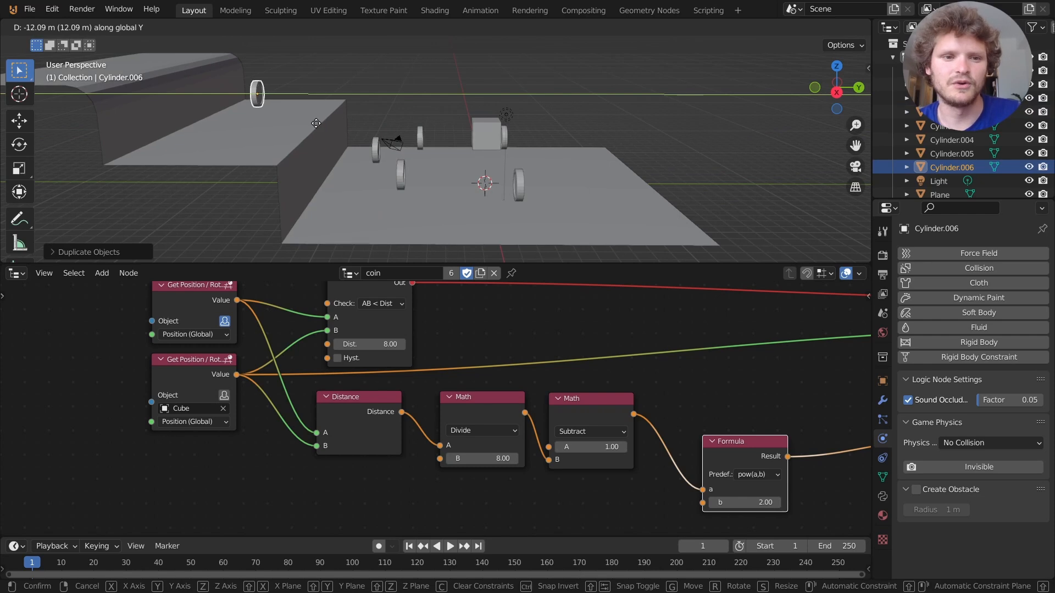
{"action": "left_click", "coordinate": [316, 122]}
Play-test by jumping the cube onto the platform to grab the new coin, then stop.
{"action": "key", "text": "p"}
{"action": "key", "text": "a"}
{"action": "key", "text": "d"}
{"action": "key", "text": "w"}
{"action": "key", "text": "s"}
{"action": "key", "text": "a"}
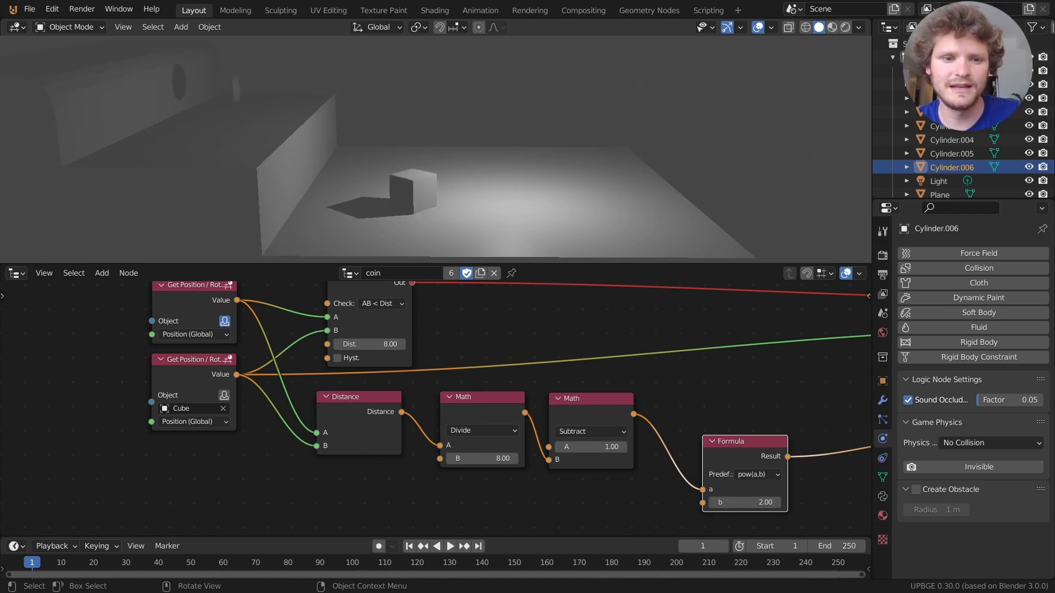
{"action": "key", "text": "space"}
{"action": "key", "text": "d"}
{"action": "key", "text": "w"}
{"action": "key", "text": "a"}
{"action": "key", "text": "s"}
{"action": "key", "text": "d"}
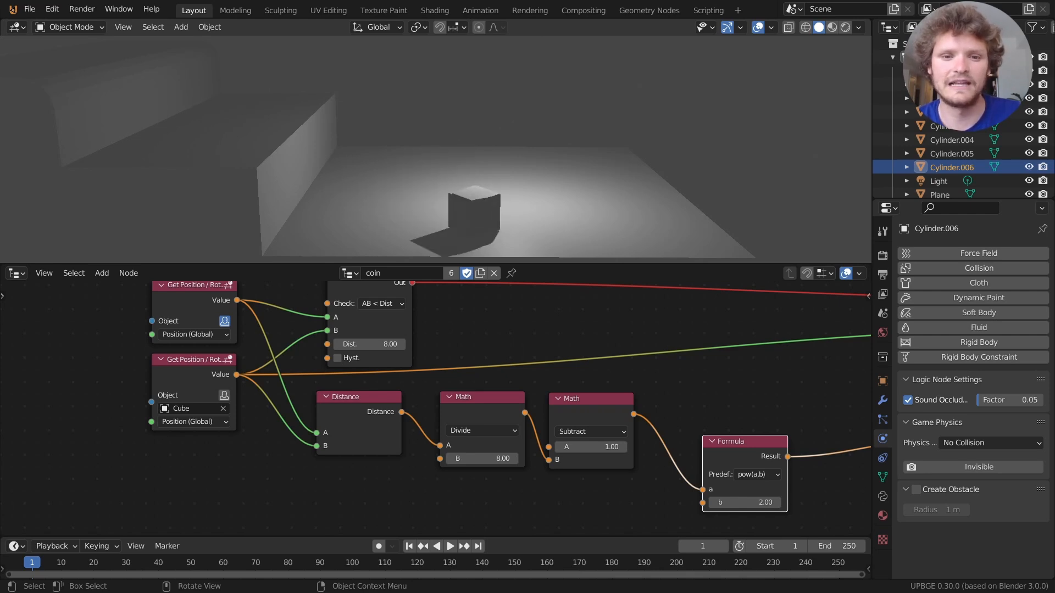
{"action": "key", "text": "Escape"}
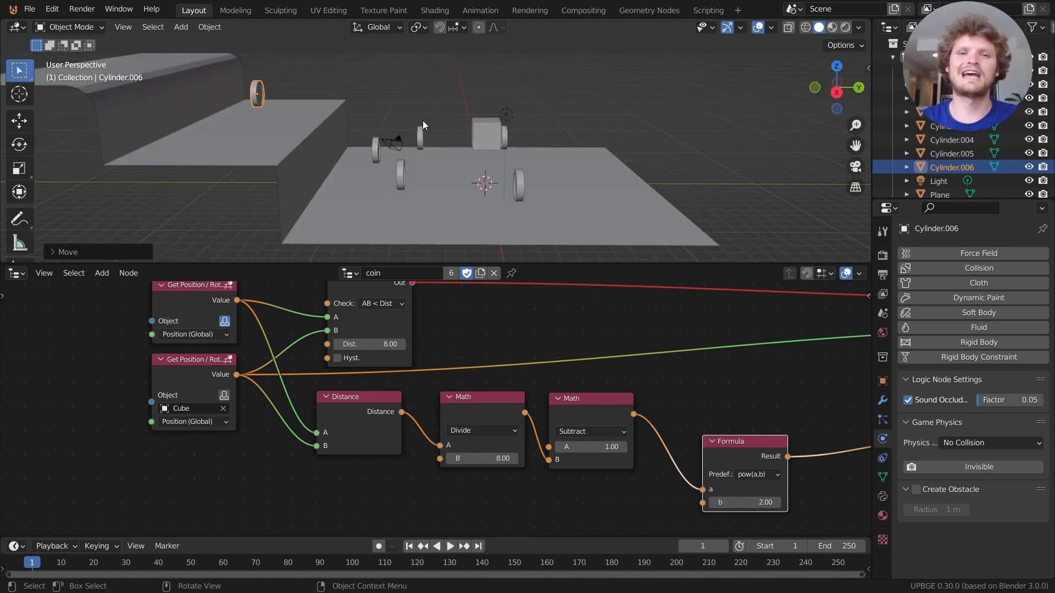